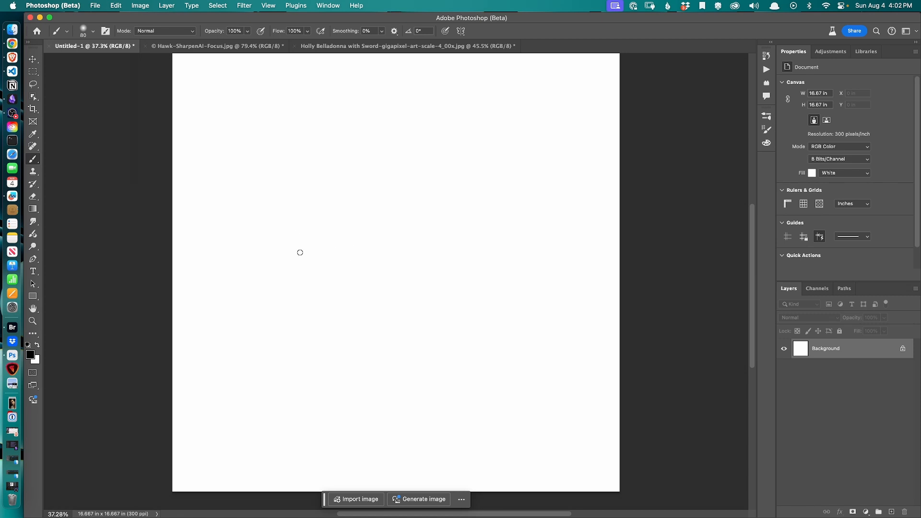
# Paint small black dots scattered across the upper part of the blank canvas with the brush
pyautogui.click(235, 130)
pyautogui.click(327, 128)
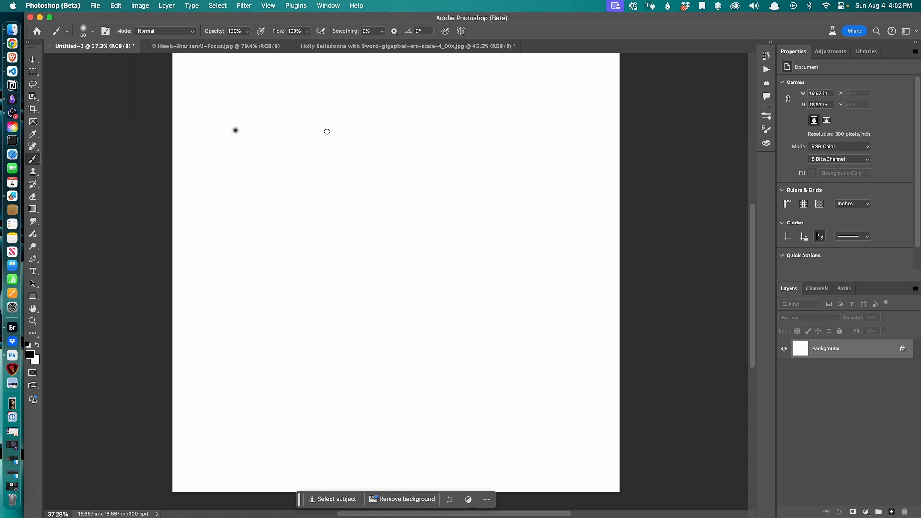
pyautogui.click(292, 178)
pyautogui.click(289, 99)
pyautogui.click(387, 105)
pyautogui.click(411, 146)
pyautogui.click(361, 154)
pyautogui.click(369, 199)
# Enlarge the brush and paint larger soft dots across the canvas, then add a few more at a slightly smaller size
pyautogui.press(']')
pyautogui.press(']')
pyautogui.press(']')
pyautogui.press(']')
pyautogui.press(']')
pyautogui.click(515, 106)
pyautogui.click(487, 152)
pyautogui.click(439, 216)
pyautogui.click(512, 235)
pyautogui.click(486, 270)
pyautogui.click(466, 268)
pyautogui.press('[')
pyautogui.click(380, 333)
pyautogui.click(241, 237)
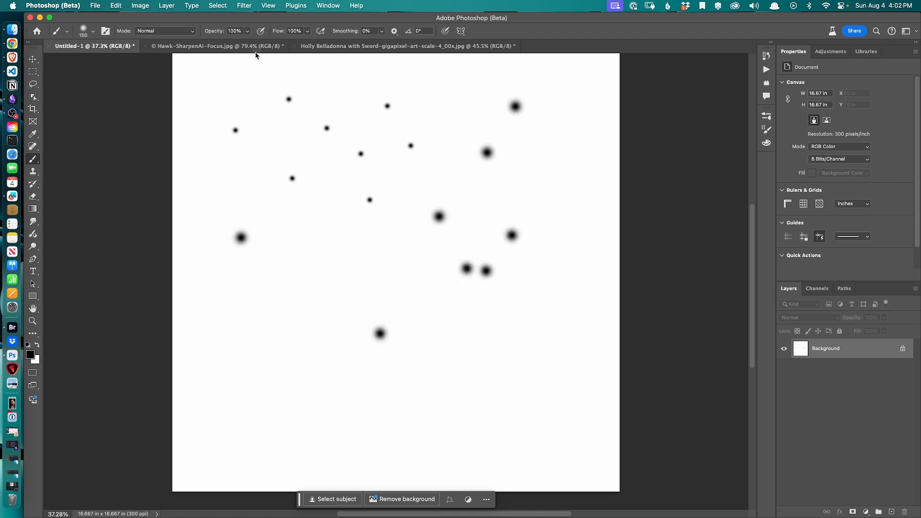
# Lower the brush opacity to 88% and paint faded soft dots, including two big ones at a larger size
pyautogui.click(247, 30)
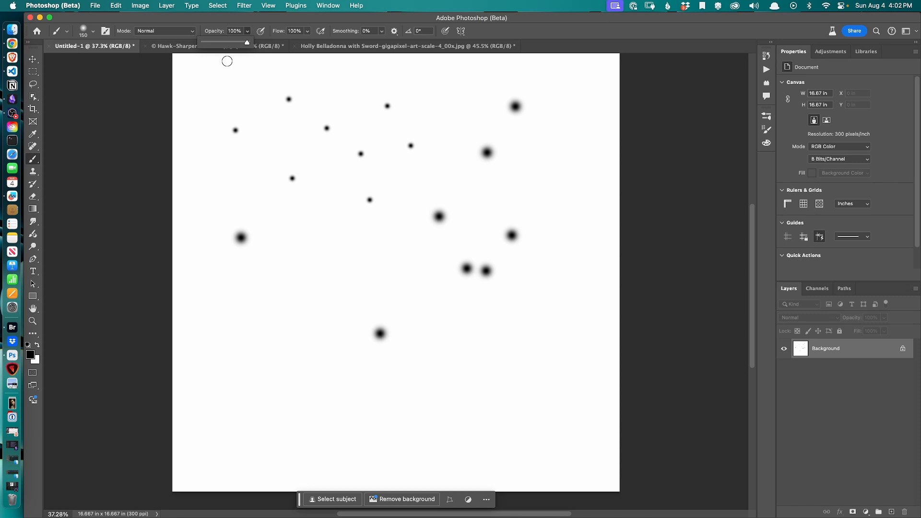
pyautogui.moveTo(247, 42); pyautogui.dragTo(233, 42)
pyautogui.click(401, 75)
pyautogui.click(448, 112)
pyautogui.click(484, 404)
pyautogui.click(324, 339)
pyautogui.click(338, 244)
pyautogui.press(']')
pyautogui.press(']')
pyautogui.press(']')
pyautogui.click(390, 279)
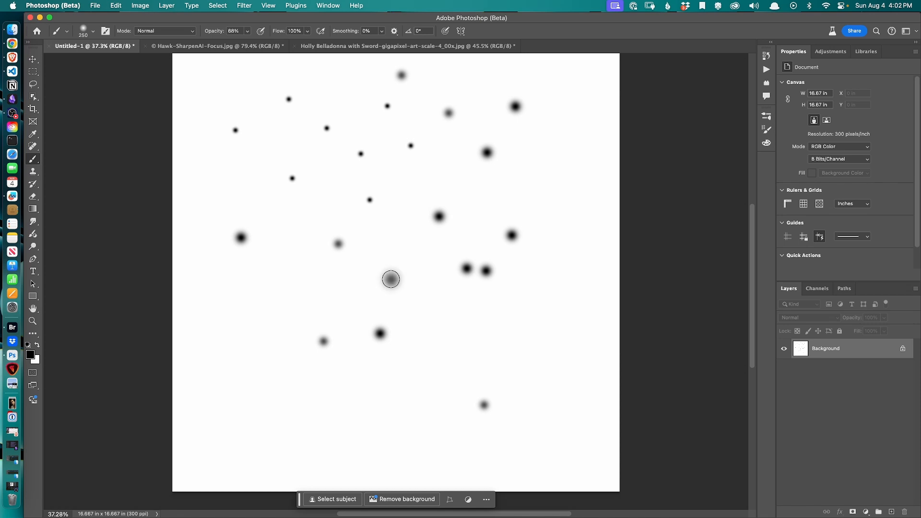
pyautogui.click(257, 280)
# Shrink the brush and scatter more small dots around the edges and lower half of the canvas
pyautogui.press('[')
pyautogui.press('[')
pyautogui.press('[')
pyautogui.press('[')
pyautogui.press('[')
pyautogui.press('[')
pyautogui.click(233, 351)
pyautogui.click(243, 357)
pyautogui.click(289, 402)
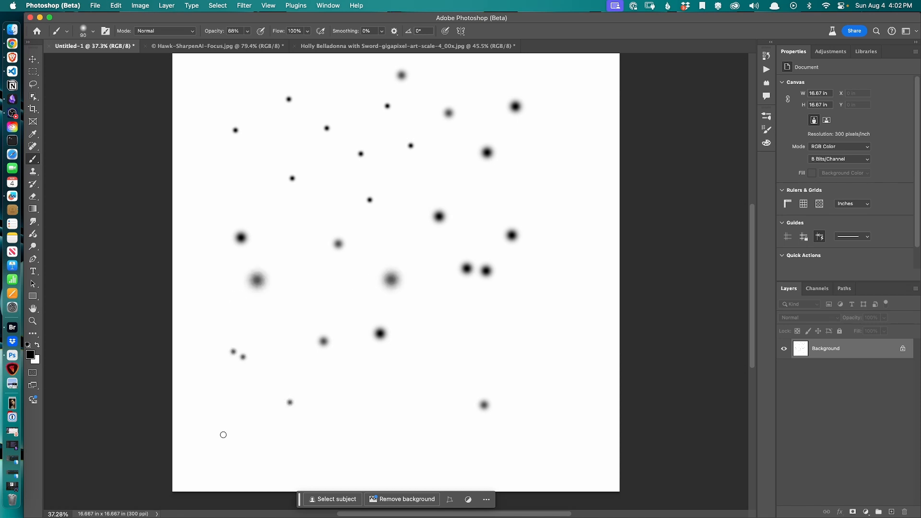
pyautogui.click(222, 434)
pyautogui.click(371, 440)
pyautogui.click(469, 352)
pyautogui.click(531, 295)
pyautogui.click(536, 203)
pyautogui.click(195, 197)
pyautogui.click(257, 145)
pyautogui.click(301, 117)
pyautogui.click(329, 71)
# Reduce the brush further and add tiny dots, undoing one stray stroke
pyautogui.press('[')
pyautogui.press('[')
pyautogui.press('[')
pyautogui.press('[')
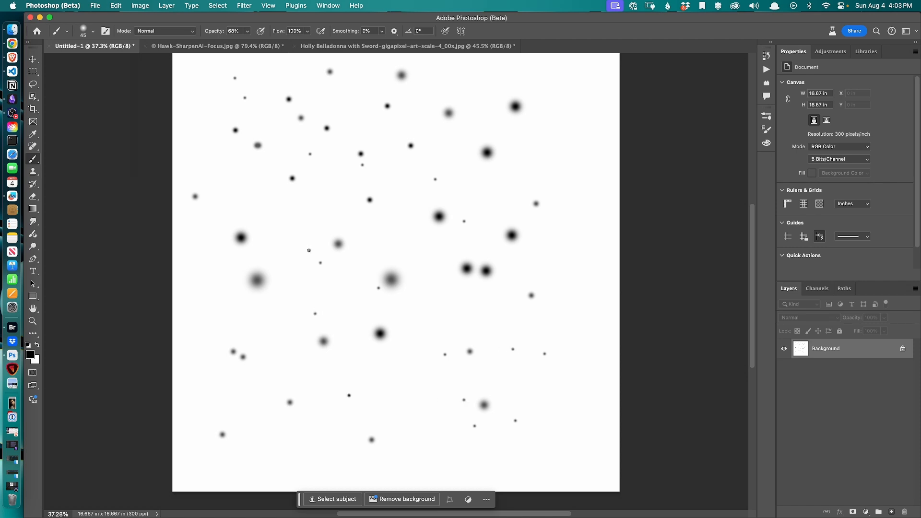
pyautogui.moveTo(491, 131); pyautogui.dragTo(505, 147)
pyautogui.press('super+z')
pyautogui.click(497, 207)
pyautogui.click(503, 184)
pyautogui.doubleClick(540, 147)
pyautogui.click(534, 141)
pyautogui.click(537, 67)
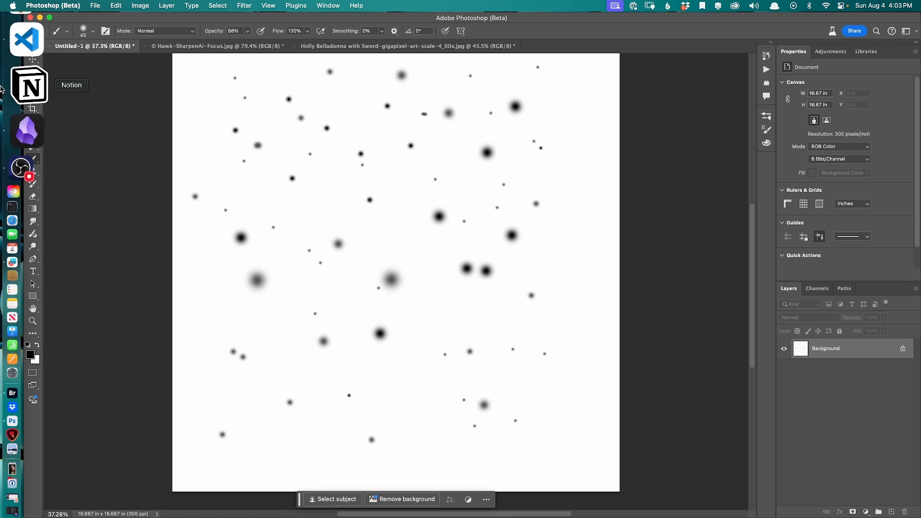
# Define a brush preset from the canvas named Snow Test
pyautogui.click(117, 6)
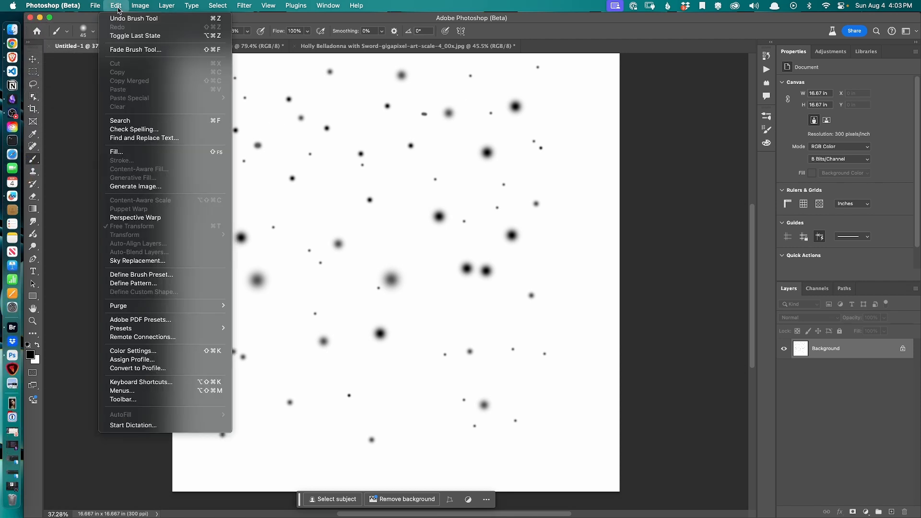
pyautogui.click(145, 275)
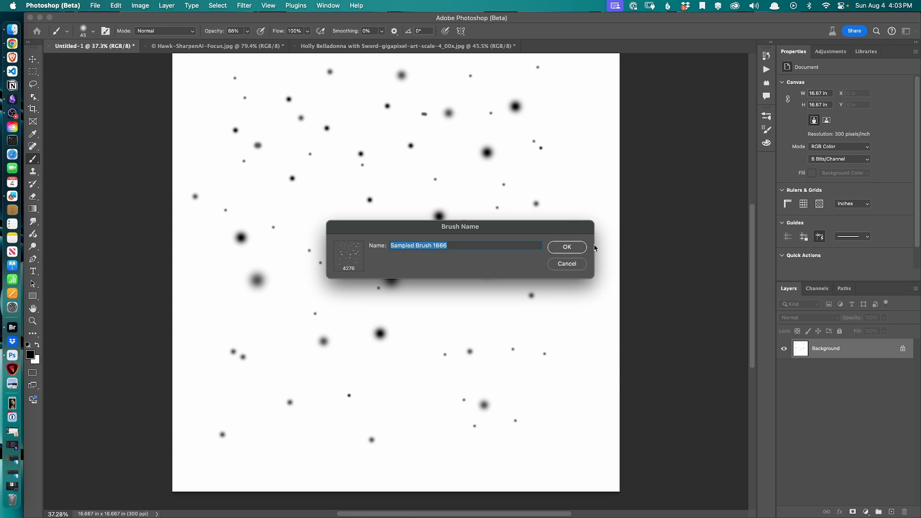
pyautogui.write('Snow Test')
pyautogui.press('Return')
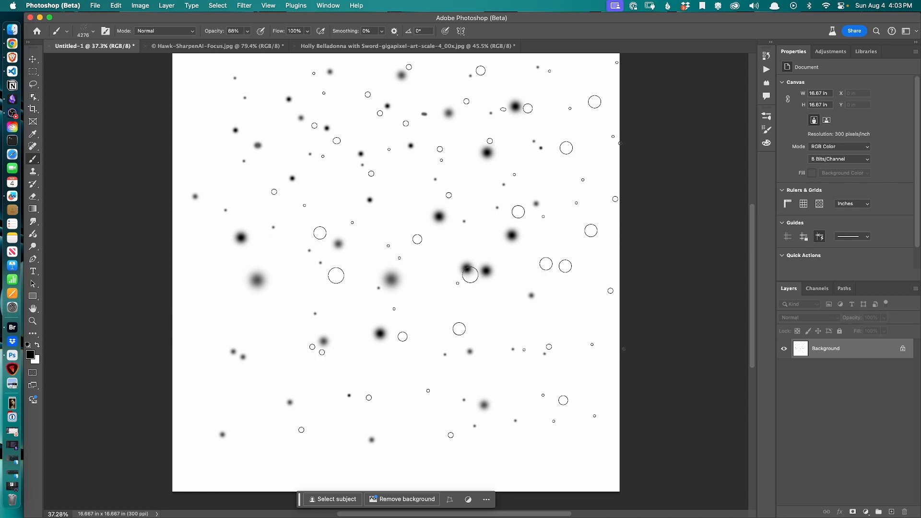
# Test-paint the Snow Test brush at a smaller size across the canvas, then fill the canvas with white to clear it
pyautogui.press('[')
pyautogui.press('[')
pyautogui.press('[')
pyautogui.press('[')
pyautogui.press('[')
pyautogui.press('[')
pyautogui.press('[')
pyautogui.press('[')
pyautogui.press('[')
pyautogui.press('[')
pyautogui.press('[')
pyautogui.press('[')
pyautogui.press('[')
pyautogui.press('[')
pyautogui.press('[')
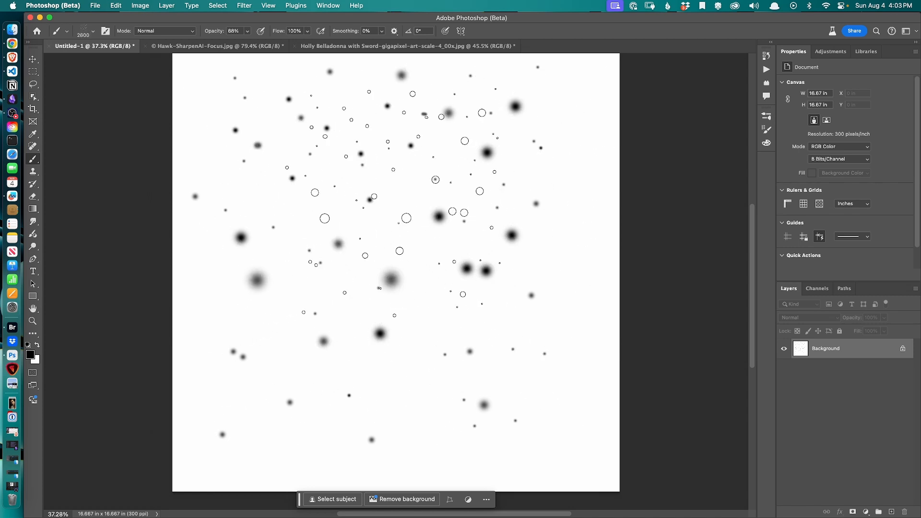
pyautogui.press('super+z')
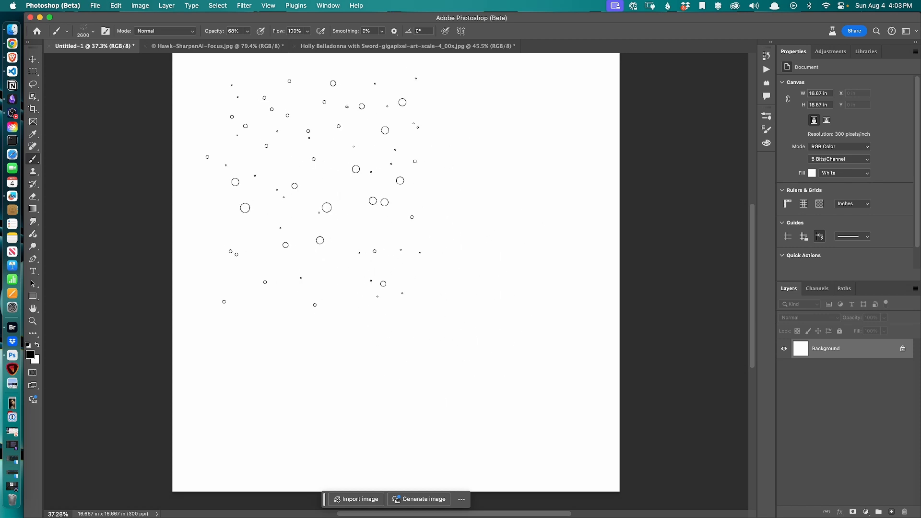
pyautogui.moveTo(312, 190)
pyautogui.mouseDown()
pyautogui.moveTo(445, 310)
pyautogui.moveTo(436, 300)
pyautogui.moveTo(528, 321)
pyautogui.mouseUp()
pyautogui.click(500, 214)
pyautogui.click(318, 328)
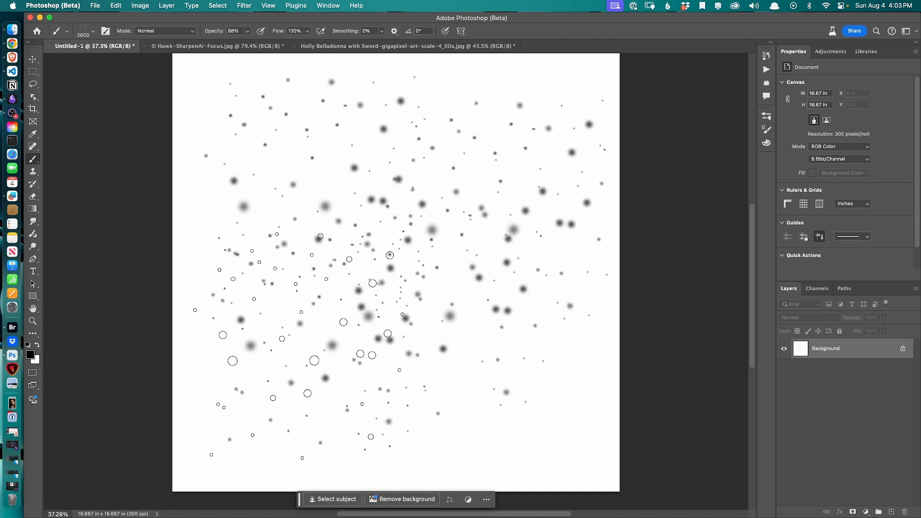
pyautogui.click(300, 349)
pyautogui.click(485, 360)
pyautogui.click(282, 179)
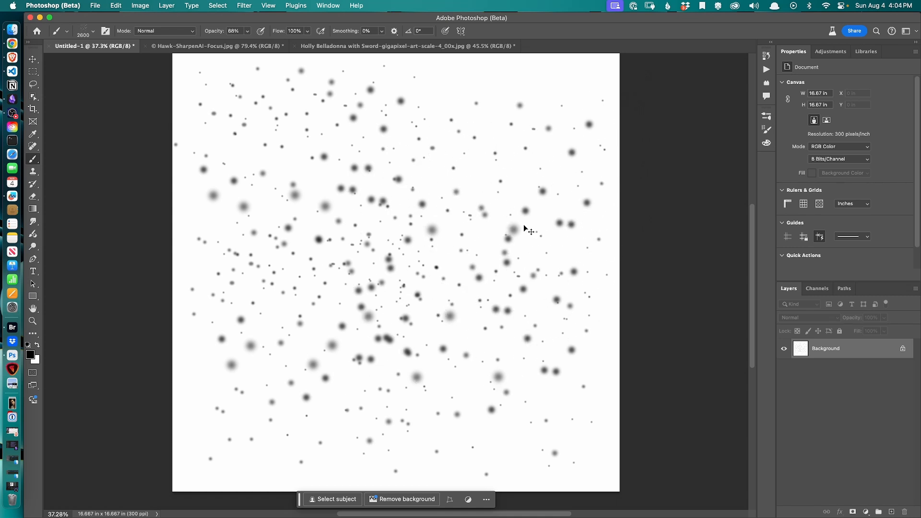
pyautogui.press('super+BackSpace')
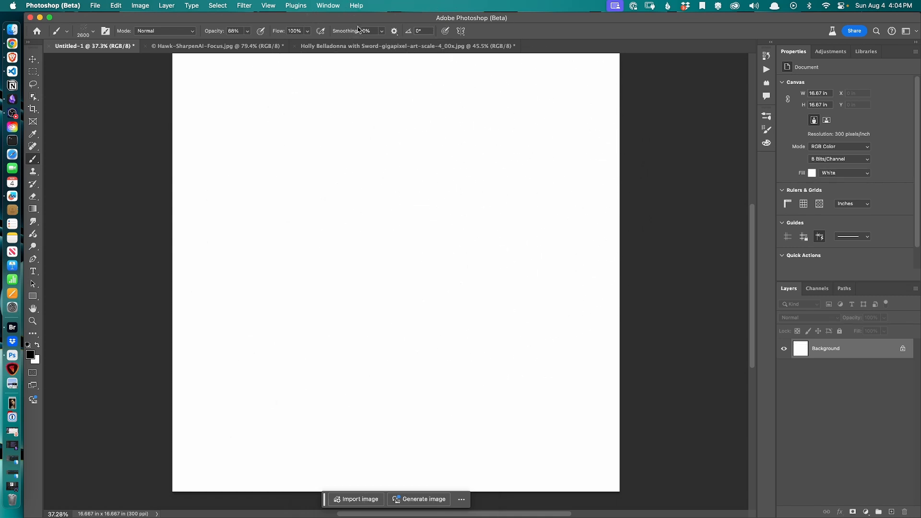
# Switch to the Holly Belladonna image and test-paint white snow with the brush directly on the picture
pyautogui.click(359, 46)
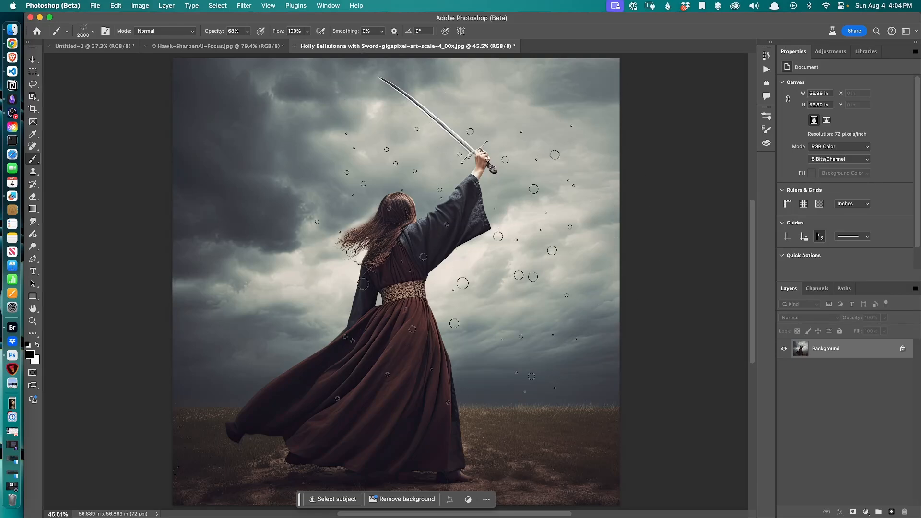
pyautogui.click(288, 191)
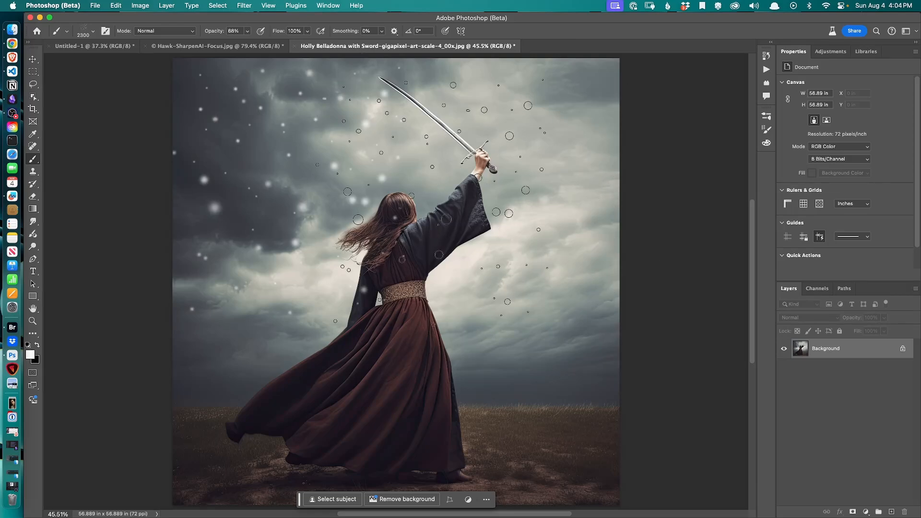
pyautogui.click(432, 205)
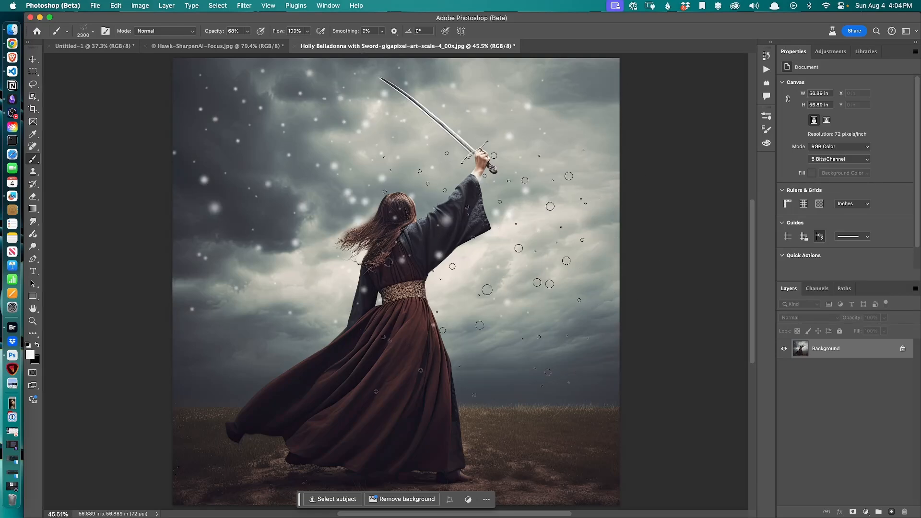
pyautogui.press('[')
pyautogui.press('[')
pyautogui.press('[')
pyautogui.press('[')
pyautogui.click(493, 399)
pyautogui.click(322, 391)
pyautogui.click(249, 390)
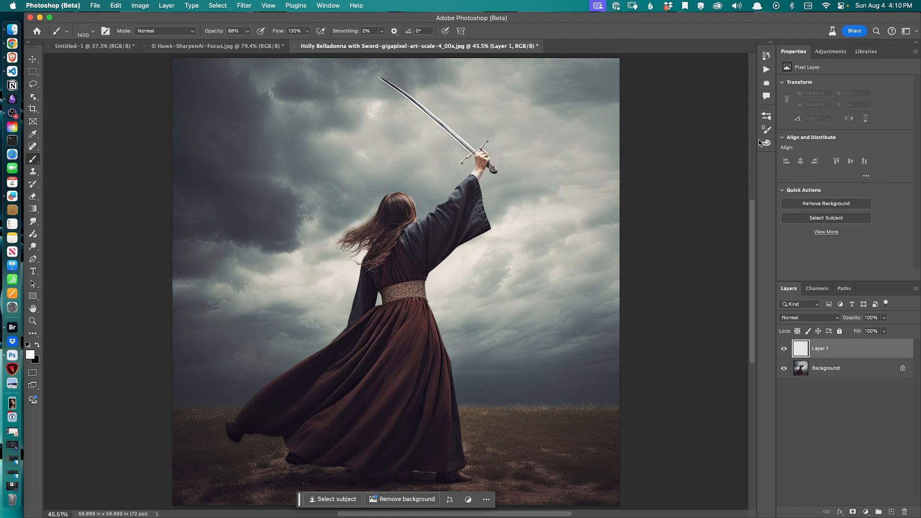
# Open Brush Settings, raise the brush tip spacing to 193%, test-paint snow on Layer 1 and delete that layer
pyautogui.click(767, 116)
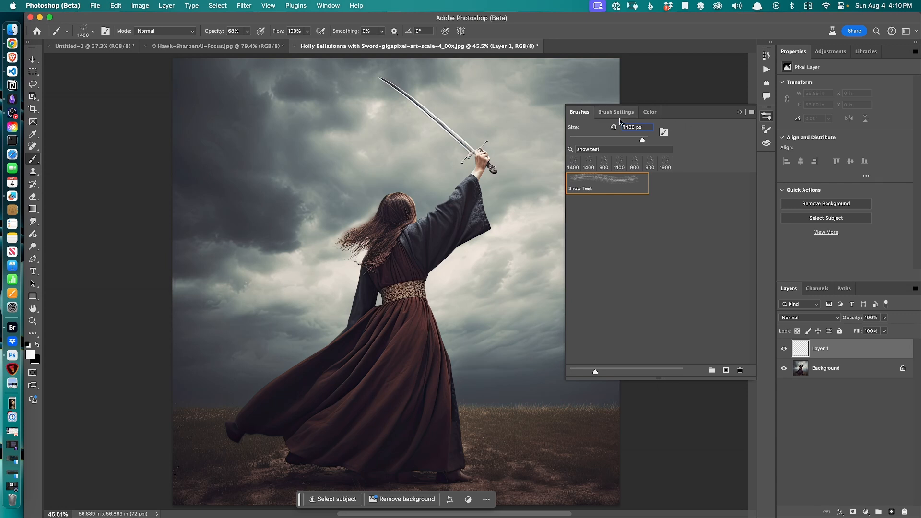
pyautogui.click(616, 112)
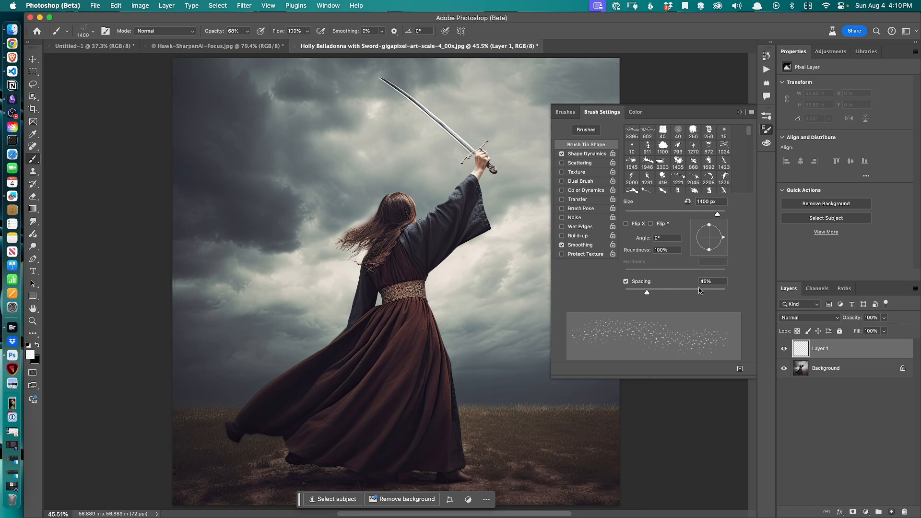
pyautogui.moveTo(390, 292)
pyautogui.mouseDown()
pyautogui.moveTo(376, 292)
pyautogui.moveTo(411, 296)
pyautogui.mouseUp()
pyautogui.moveTo(647, 298)
pyautogui.mouseDown()
pyautogui.moveTo(712, 302)
pyautogui.moveTo(698, 303)
pyautogui.mouseUp()
pyautogui.click(245, 115)
pyautogui.click(418, 326)
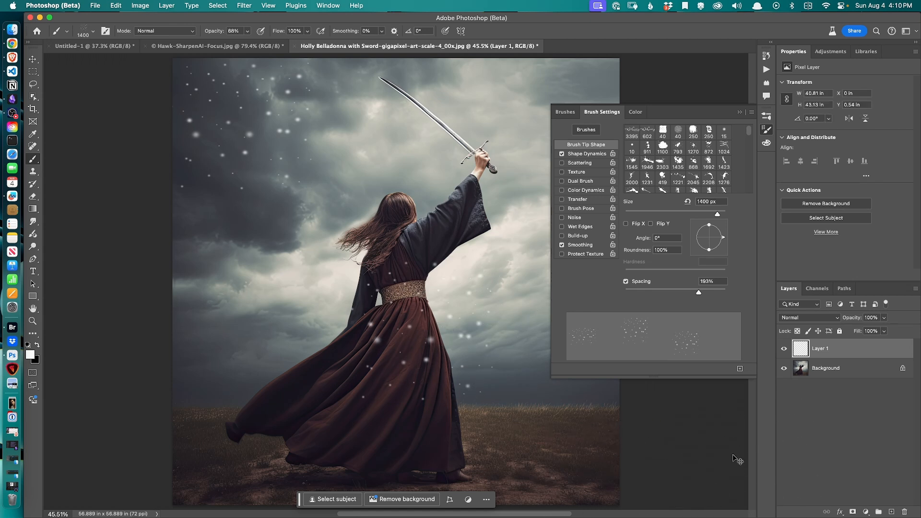
pyautogui.press('Delete')
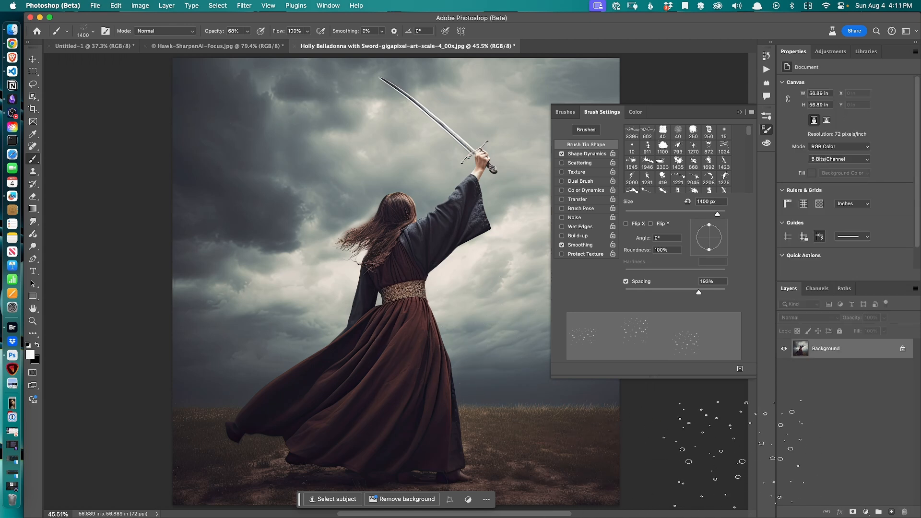
# Add a new layer and lower the brush tip spacing
pyautogui.click(891, 511)
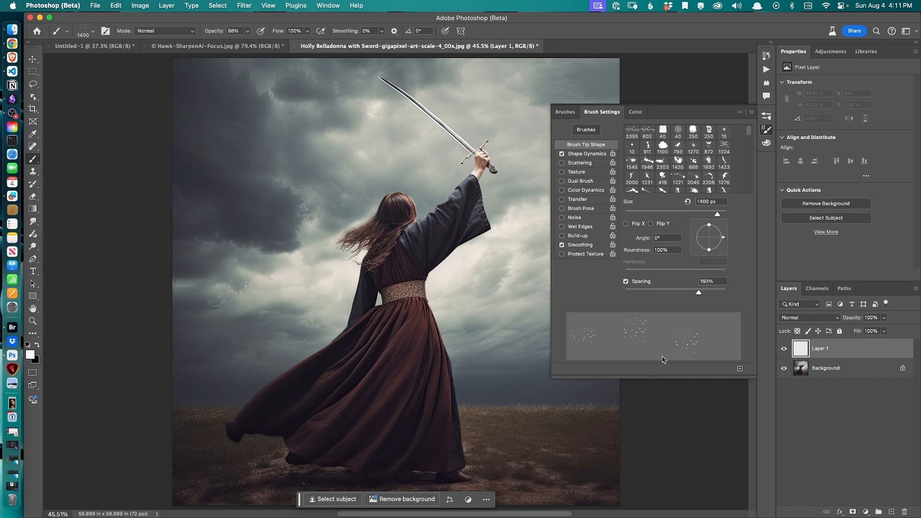
pyautogui.moveTo(699, 293); pyautogui.dragTo(653, 293)
# In Shape Dynamics, set Size Jitter to 80% and raise the minimum diameter, angle jitter and roundness jitter, then close the panel
pyautogui.click(580, 156)
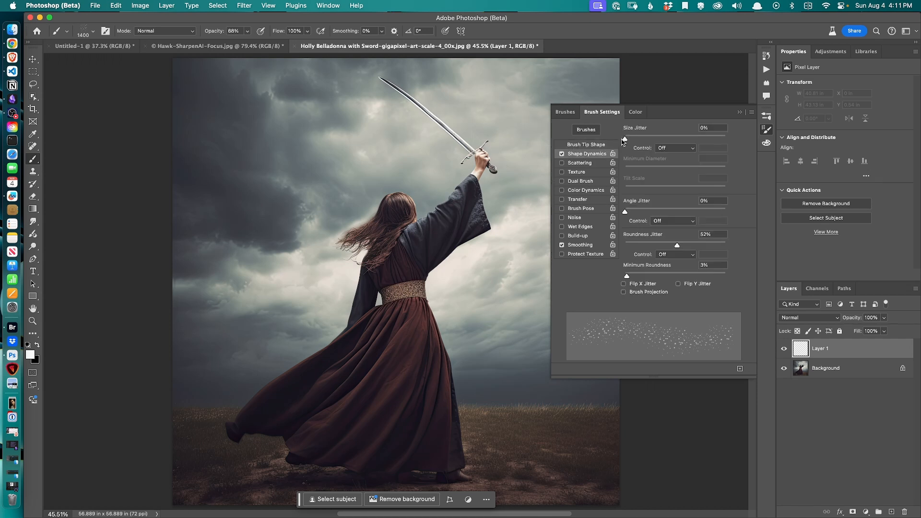
pyautogui.moveTo(626, 142); pyautogui.dragTo(707, 155)
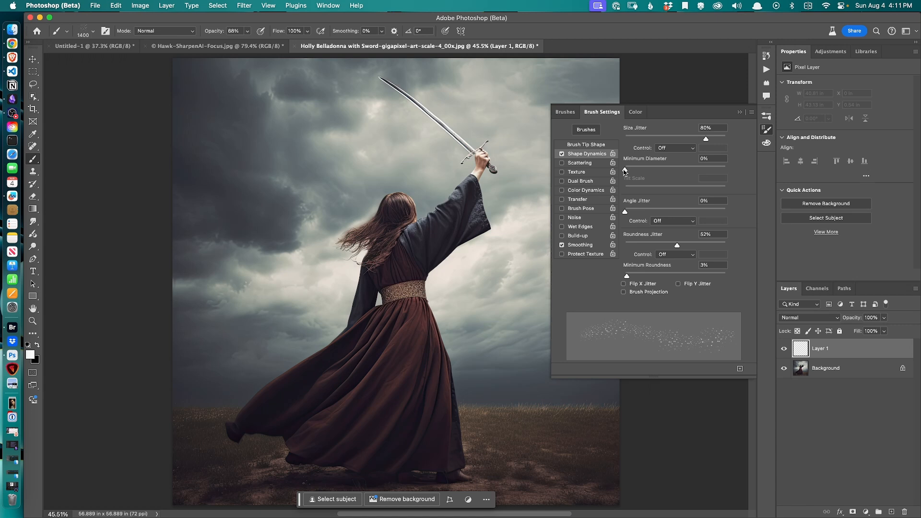
pyautogui.moveTo(626, 172); pyautogui.dragTo(634, 173)
pyautogui.moveTo(625, 213); pyautogui.dragTo(675, 220)
pyautogui.moveTo(676, 247); pyautogui.dragTo(690, 247)
pyautogui.click(739, 113)
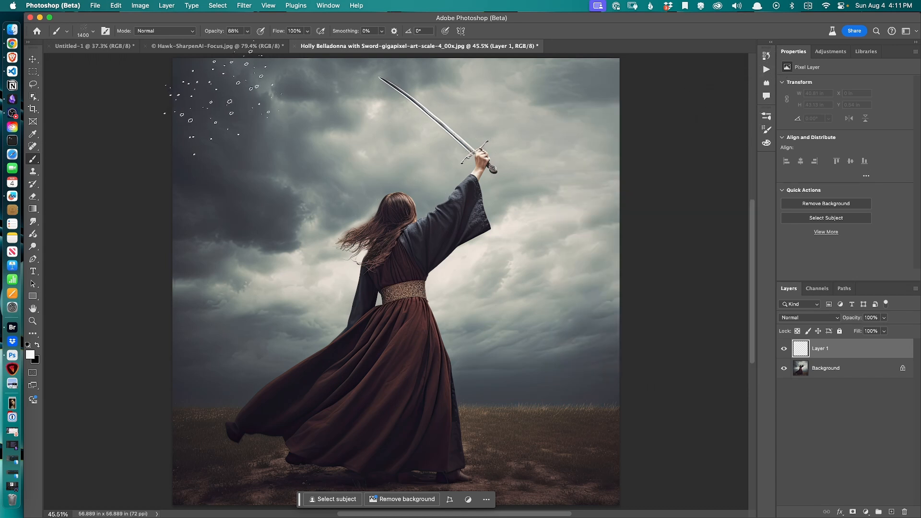
# Paint snowflakes across the whole image on the new layer with several clicks and sweeping strokes
pyautogui.click(221, 114)
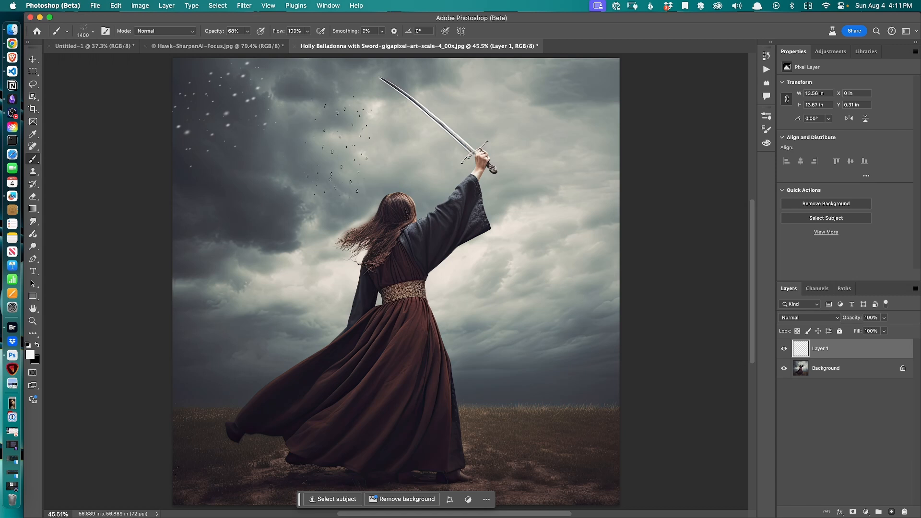
pyautogui.click(341, 156)
pyautogui.click(542, 211)
pyautogui.click(226, 372)
pyautogui.click(374, 472)
pyautogui.moveTo(564, 453)
pyautogui.mouseDown()
pyautogui.moveTo(240, 177)
pyautogui.moveTo(203, 172)
pyautogui.mouseUp()
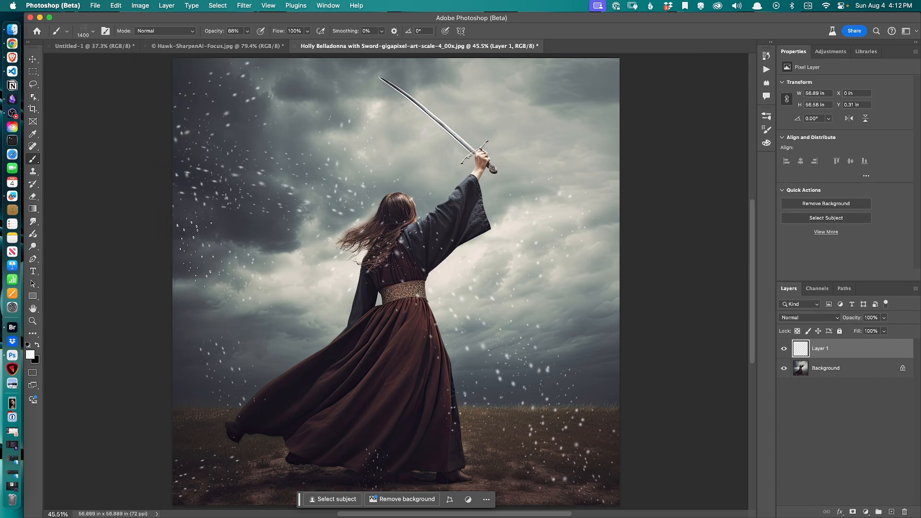
pyautogui.moveTo(295, 92)
pyautogui.mouseDown()
pyautogui.moveTo(575, 89)
pyautogui.moveTo(417, 307)
pyautogui.moveTo(139, 374)
pyautogui.mouseUp()
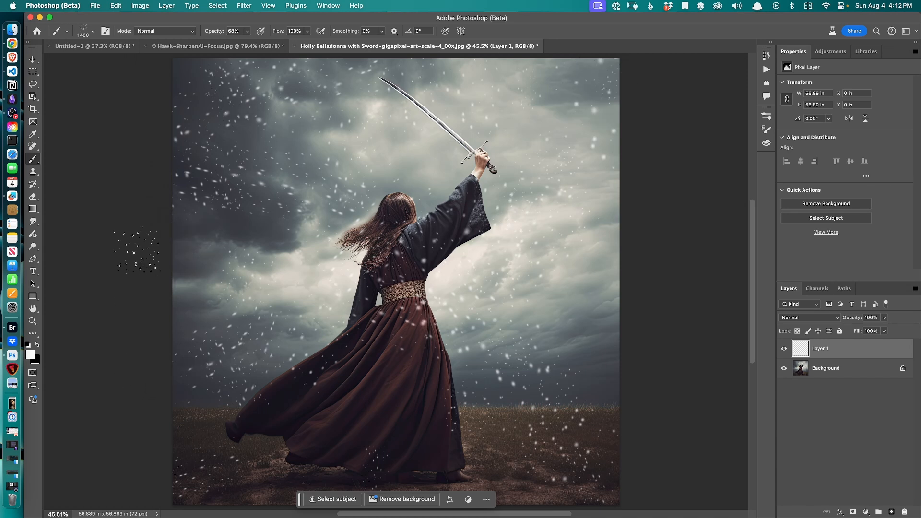
pyautogui.moveTo(133, 264); pyautogui.dragTo(419, 367)
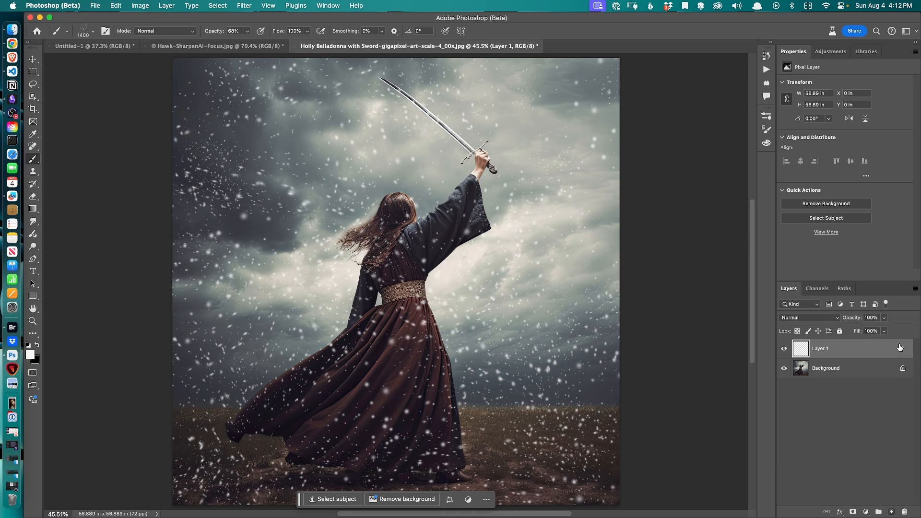
# Lower the snow layer's opacity to 65%
pyautogui.click(884, 318)
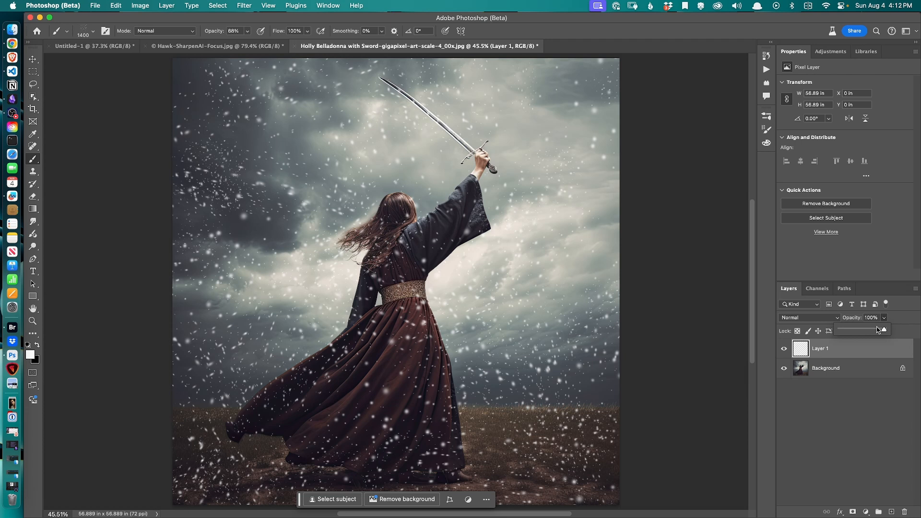
pyautogui.moveTo(883, 334); pyautogui.dragTo(873, 334)
pyautogui.moveTo(873, 334); pyautogui.dragTo(869, 334)
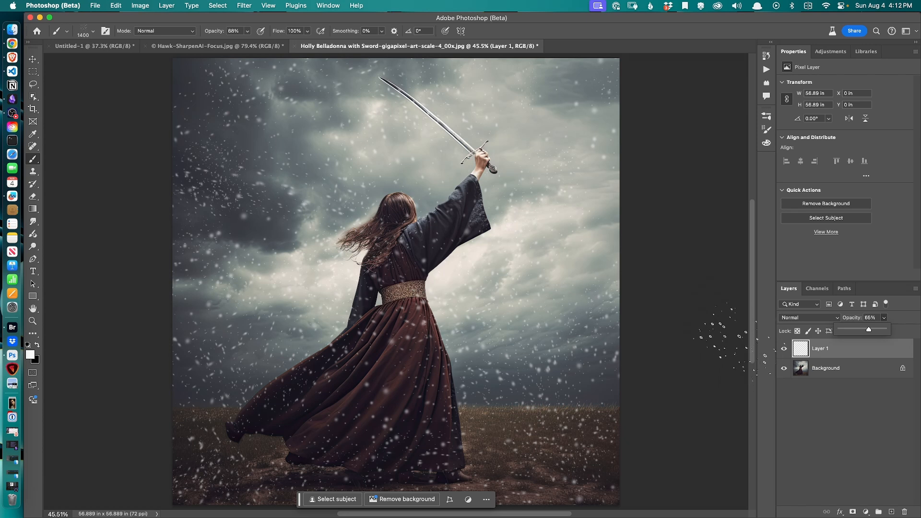
pyautogui.click(829, 378)
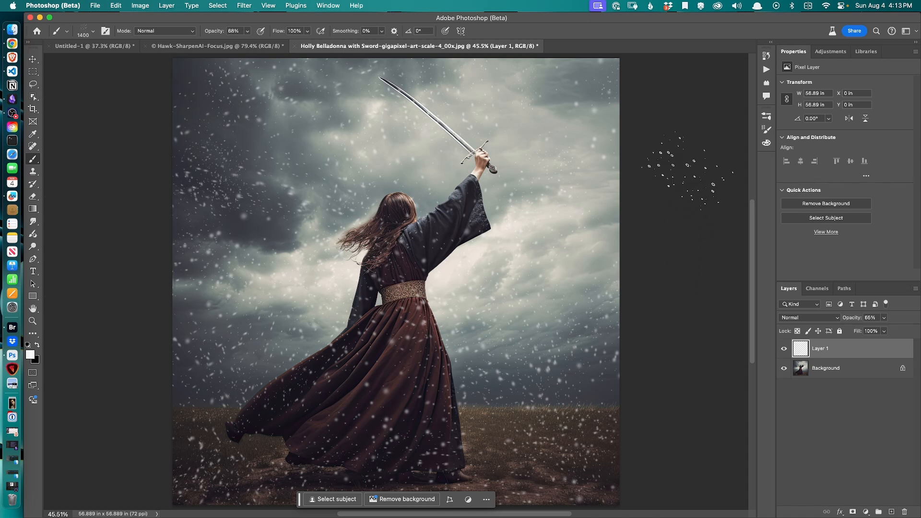
# Switch to the Hawk-SharpenAI-Focus image and select the bird with the Object Selection tool
pyautogui.click(202, 46)
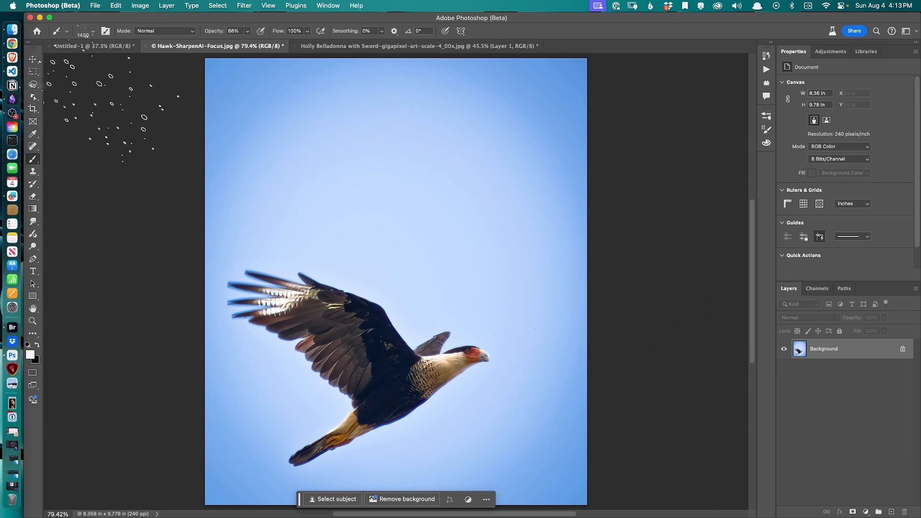
pyautogui.click(33, 96)
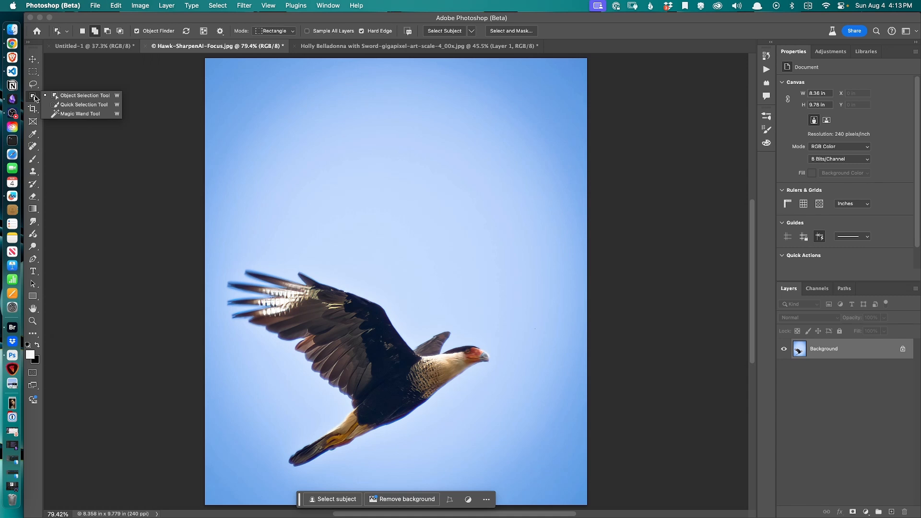
pyautogui.click(327, 335)
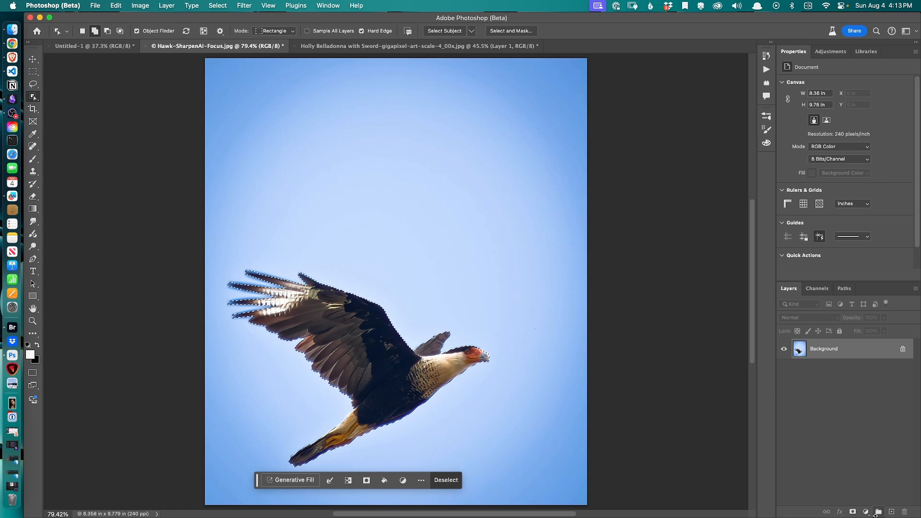
# Mask the bird layer from the bird selection and move the isolated bird higher on the canvas
pyautogui.click(853, 512)
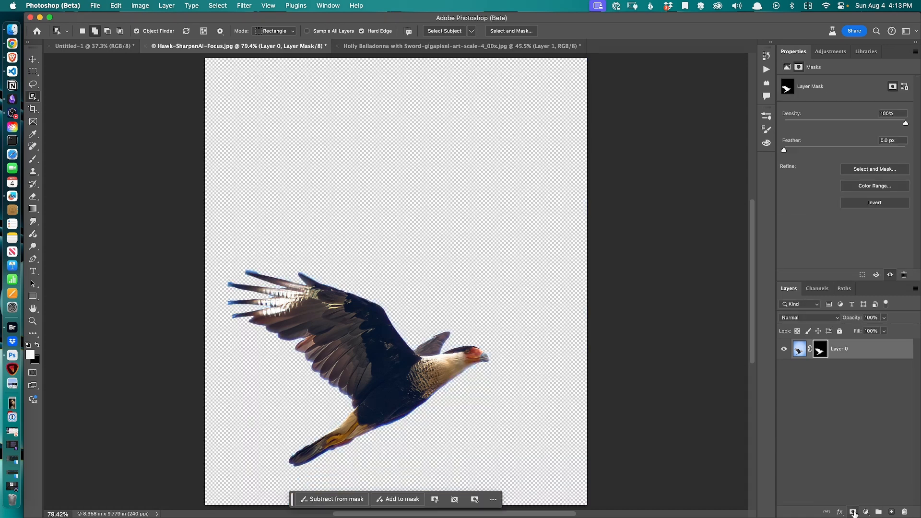
pyautogui.press('v')
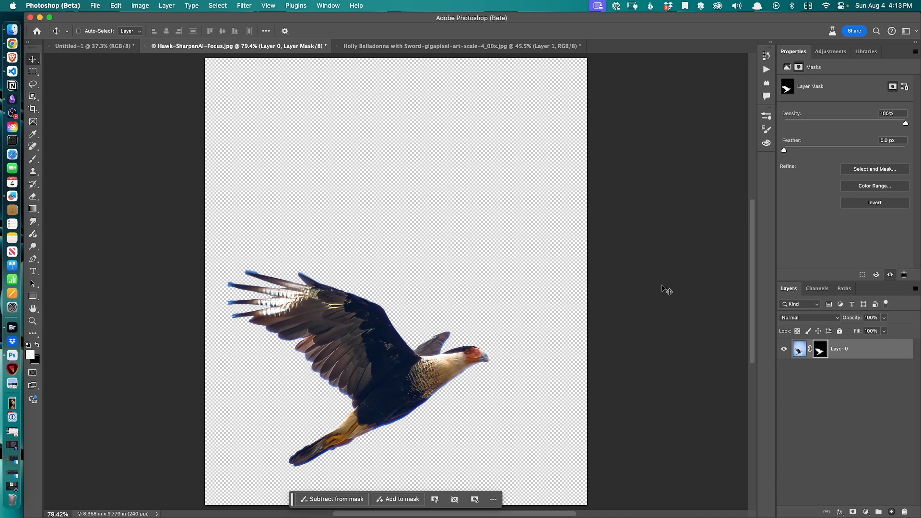
pyautogui.moveTo(345, 347); pyautogui.dragTo(390, 225)
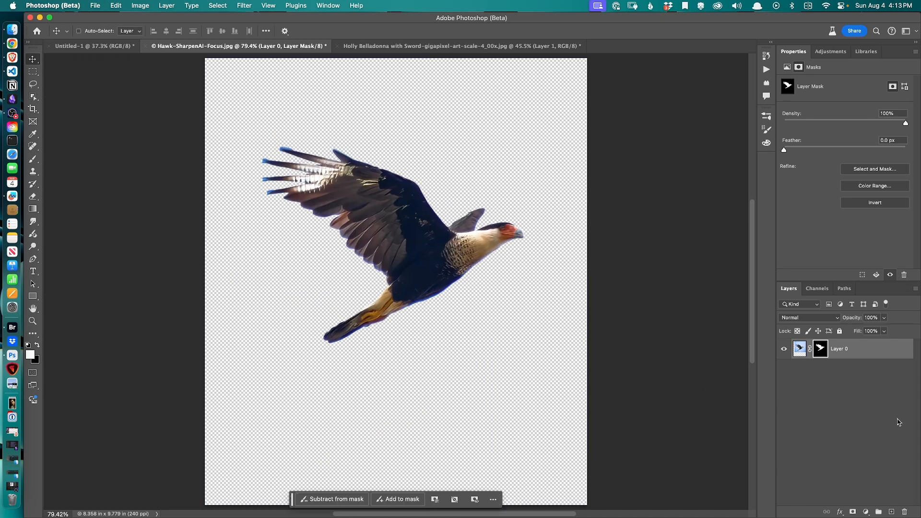
# Add a Curves adjustment layer and pull the white point down to output 0, turning the bird into a black silhouette
pyautogui.click(867, 512)
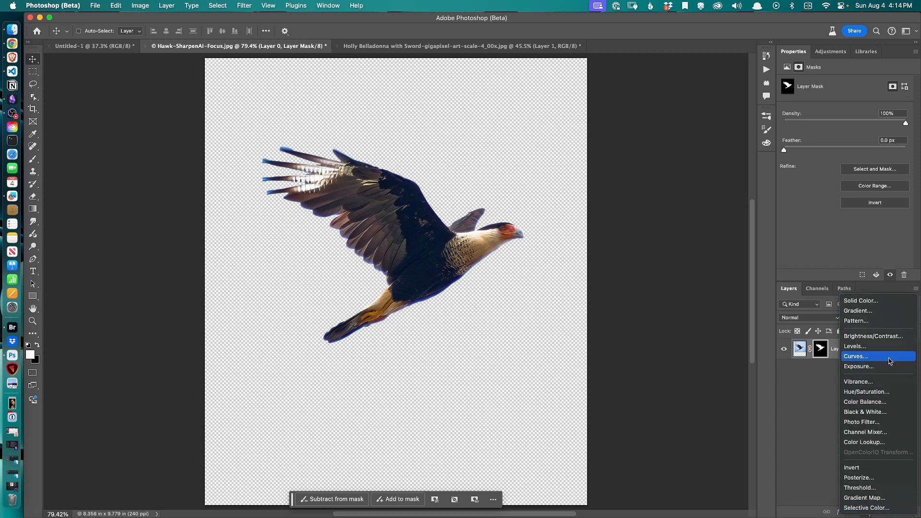
pyautogui.click(889, 361)
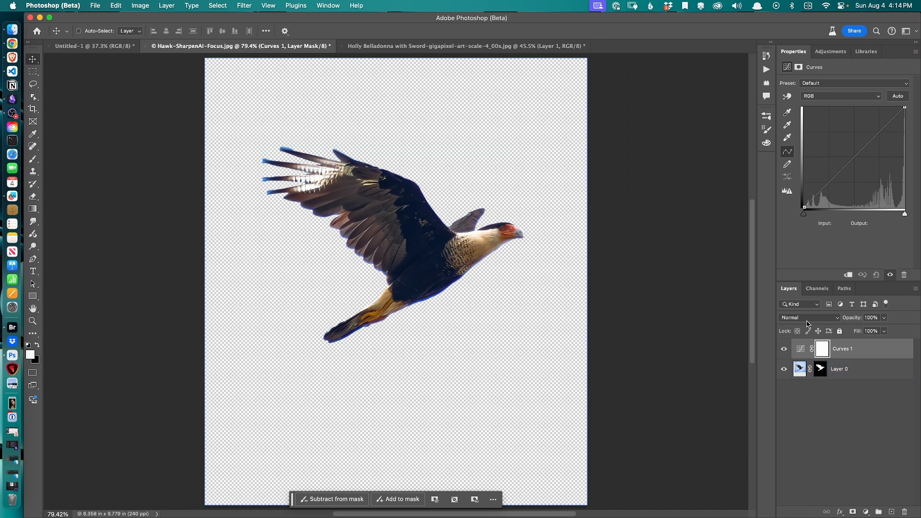
pyautogui.click(905, 106)
pyautogui.moveTo(904, 107); pyautogui.dragTo(909, 210)
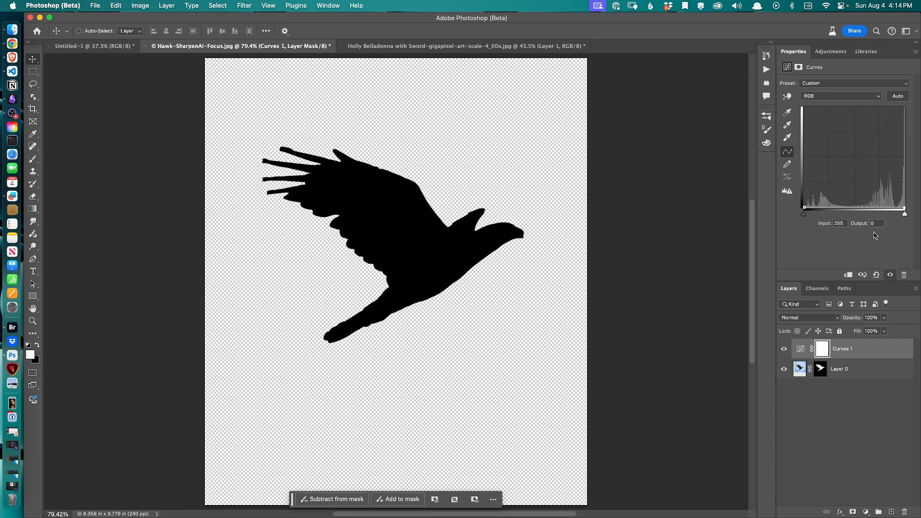
# Select the bird layer and define a brush preset from it named Hawk Test
pyautogui.click(847, 373)
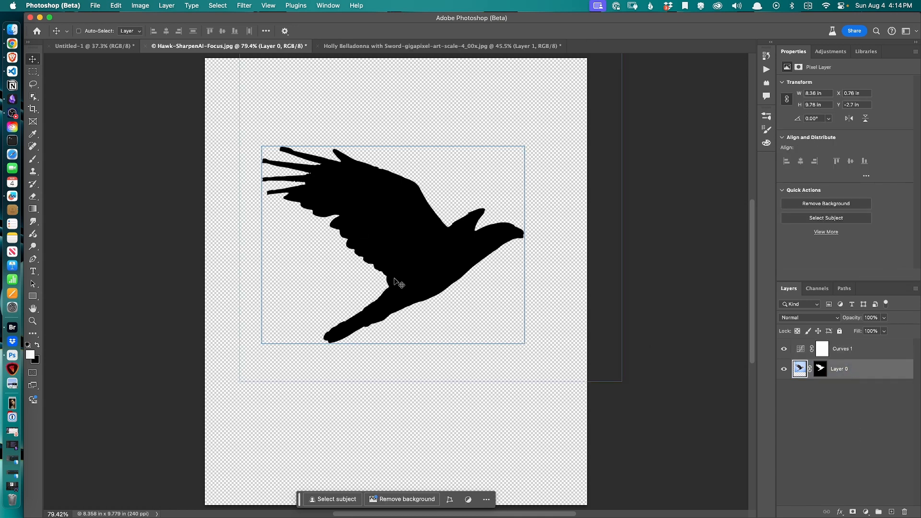
pyautogui.click(95, 5)
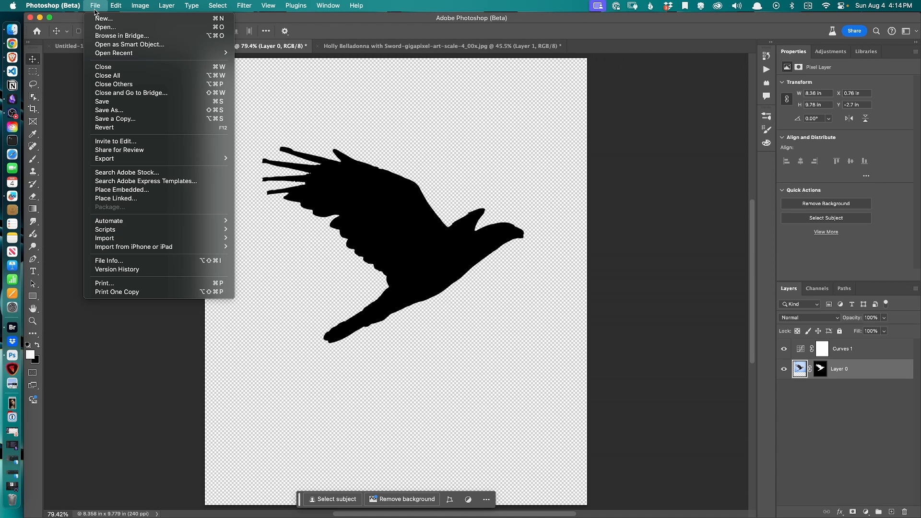
pyautogui.moveTo(116, 5)
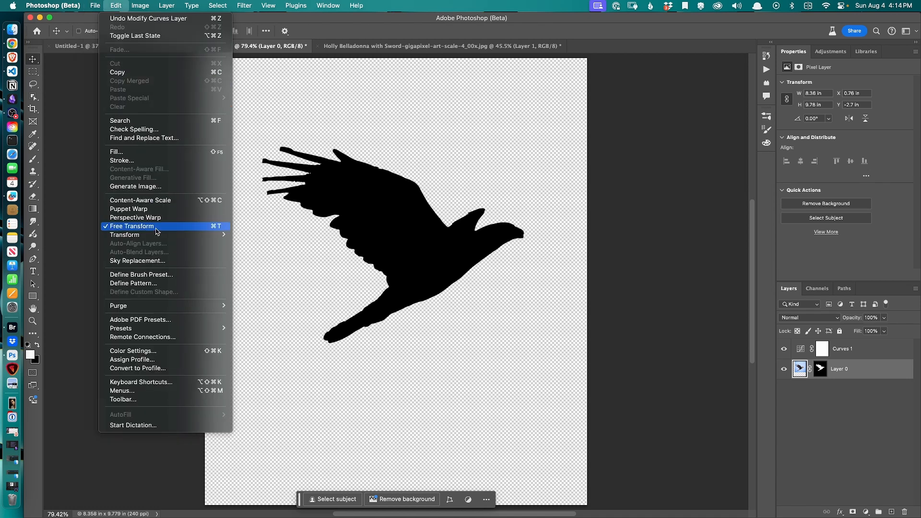
pyautogui.click(166, 278)
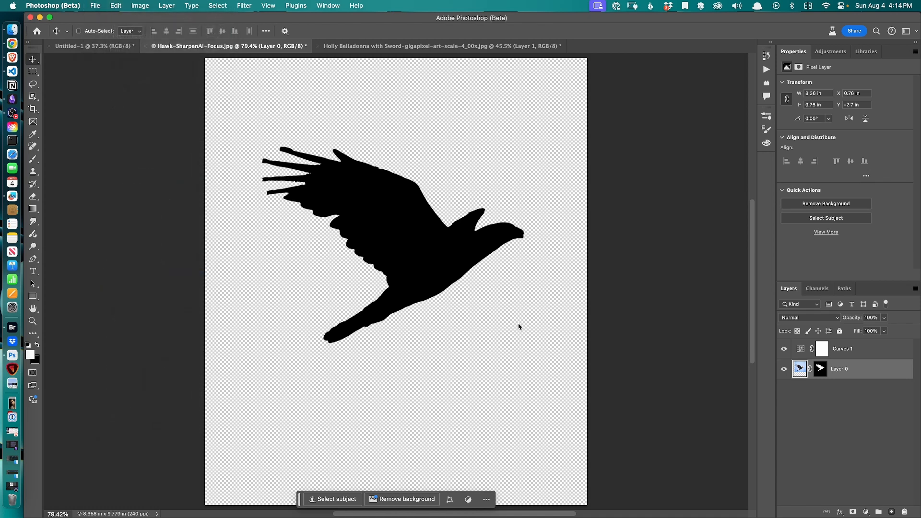
pyautogui.write('Hawk Test')
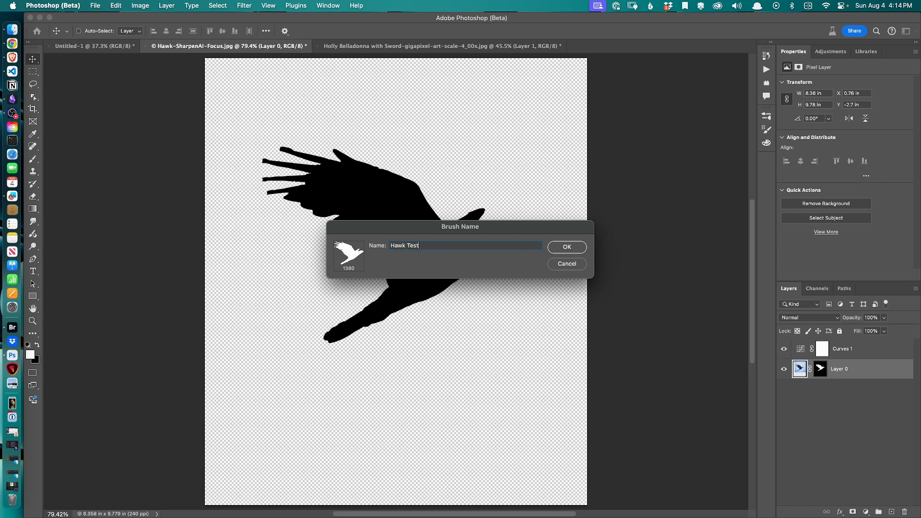
pyautogui.click(566, 247)
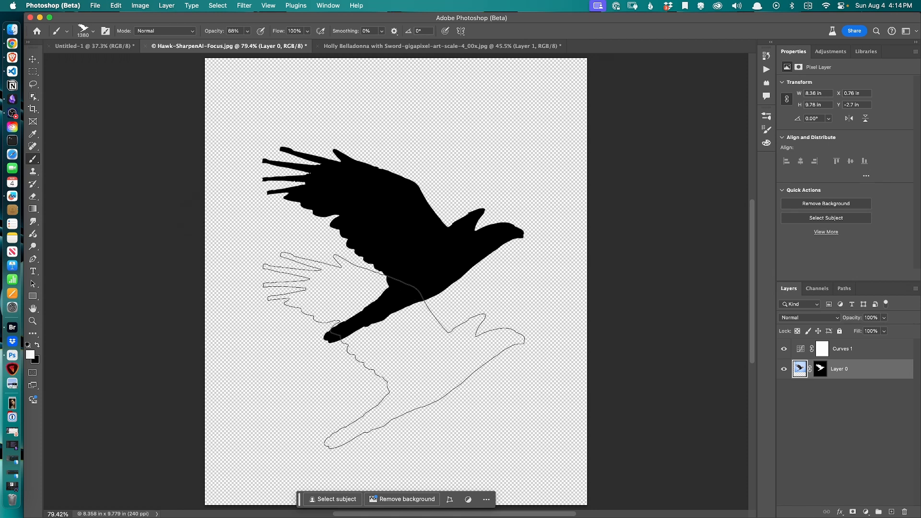
# Stamp the Hawk Test brush once on the bird image and swap the foreground and background colours
pyautogui.click(446, 396)
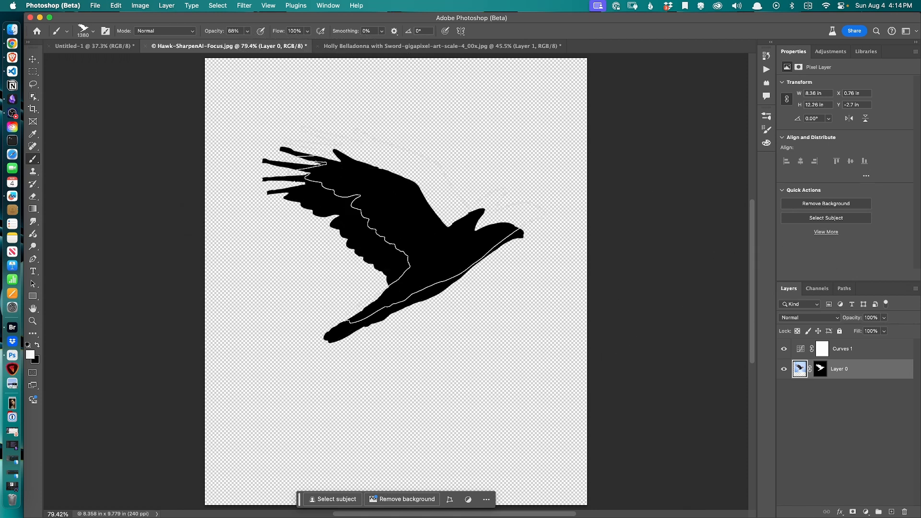
pyautogui.press('x')
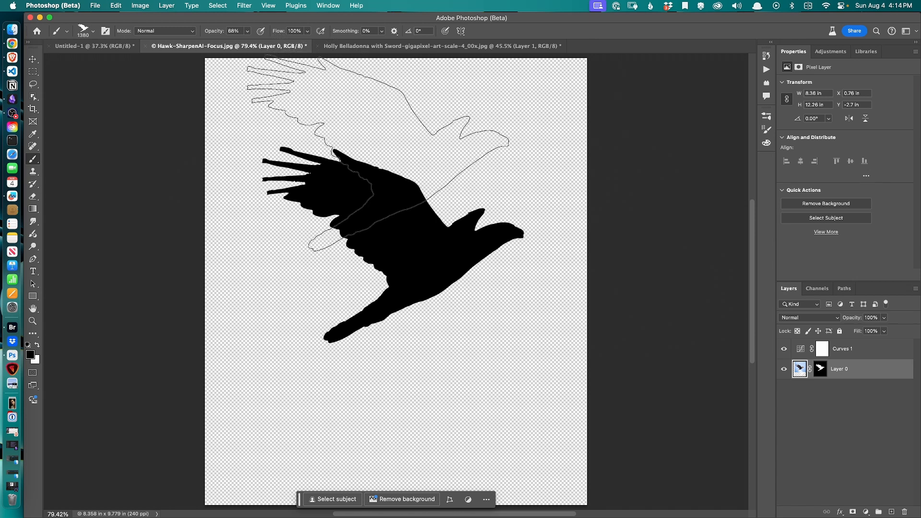
# Switch to the Holly Belladonna image, shrink the brush to 150 px and stamp a hawk in the upper-right sky
pyautogui.click(409, 46)
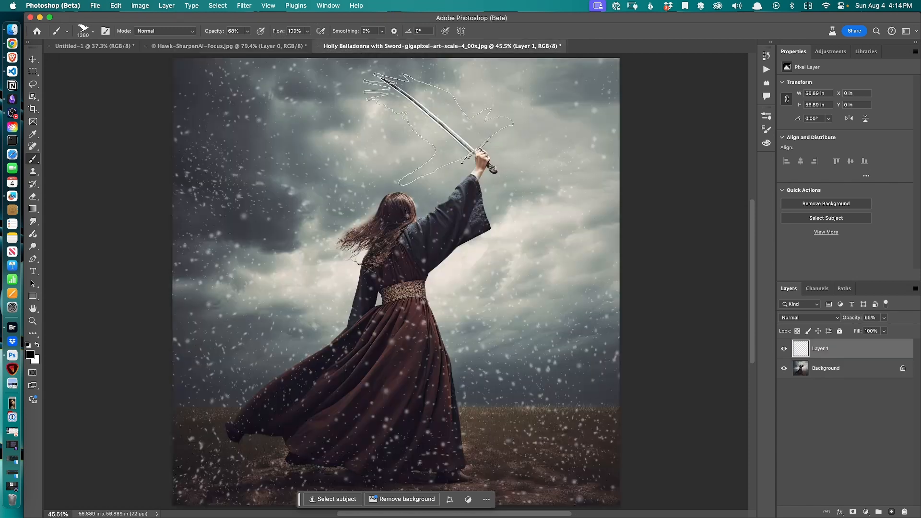
pyautogui.press('[')
pyautogui.press('[')
pyautogui.press('[')
pyautogui.press('[')
pyautogui.press('[')
pyautogui.press('[')
pyautogui.press('[')
pyautogui.press('[')
pyautogui.click(541, 113)
# In Brush Settings, set the tip angle to -46° and stamp hawks in the sky above the figure
pyautogui.click(766, 116)
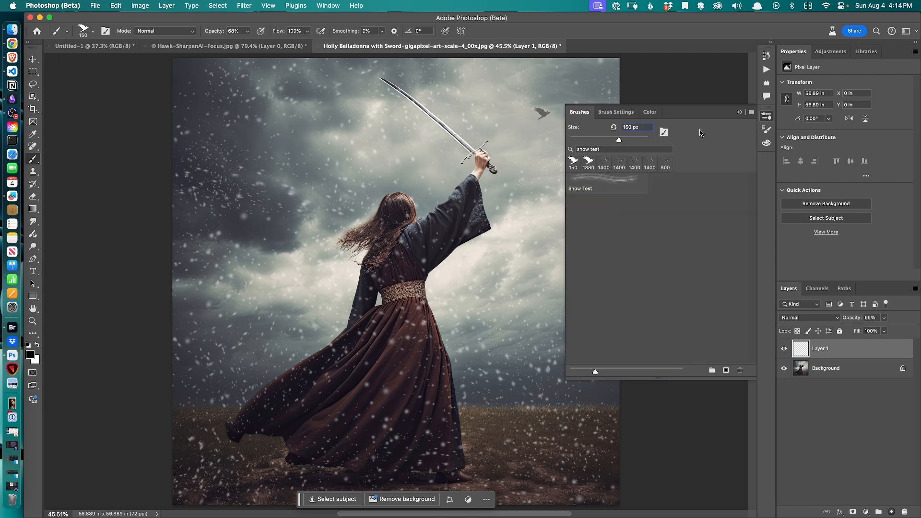
pyautogui.click(616, 112)
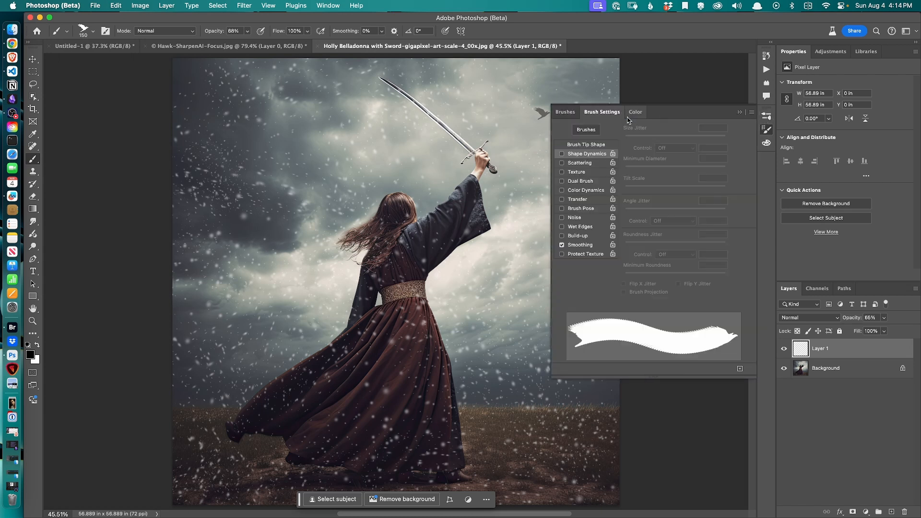
pyautogui.click(589, 144)
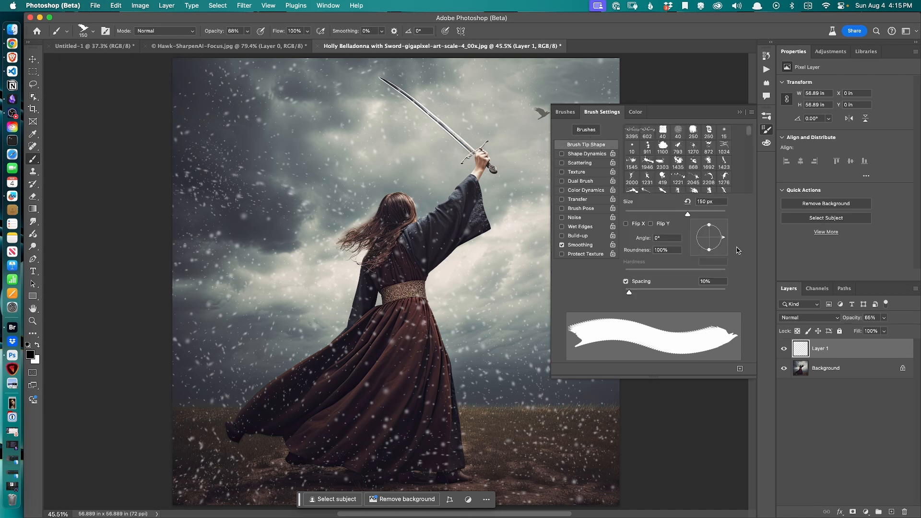
pyautogui.moveTo(723, 240); pyautogui.dragTo(727, 259)
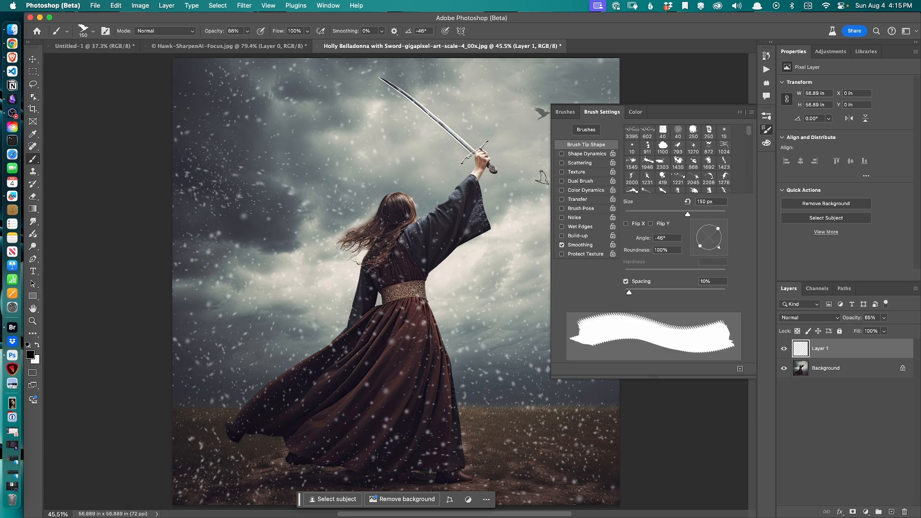
pyautogui.click(337, 123)
# Rotate the brush tip to 28°, add a new layer, and stamp a hawk in the upper-left sky
pyautogui.moveTo(720, 248); pyautogui.dragTo(726, 242)
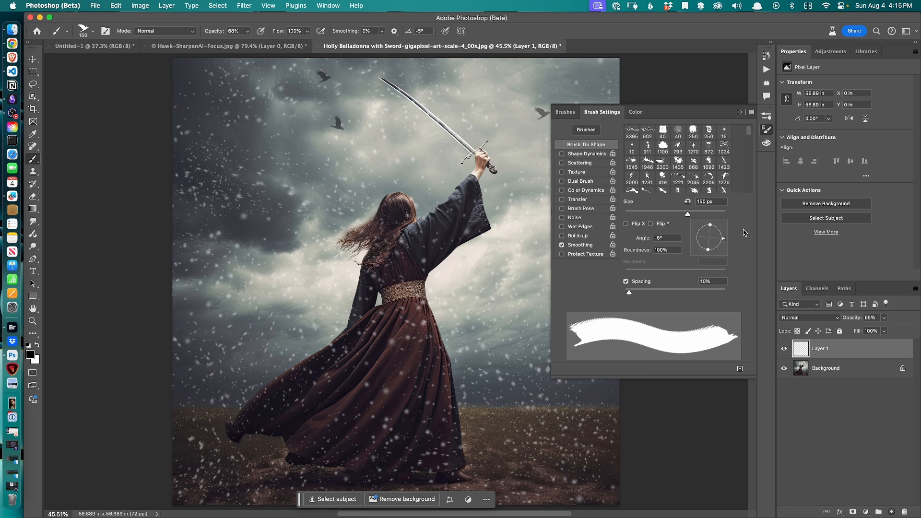
pyautogui.moveTo(724, 244)
pyautogui.mouseDown()
pyautogui.moveTo(682, 267)
pyautogui.moveTo(654, 247)
pyautogui.mouseUp()
pyautogui.click(241, 137)
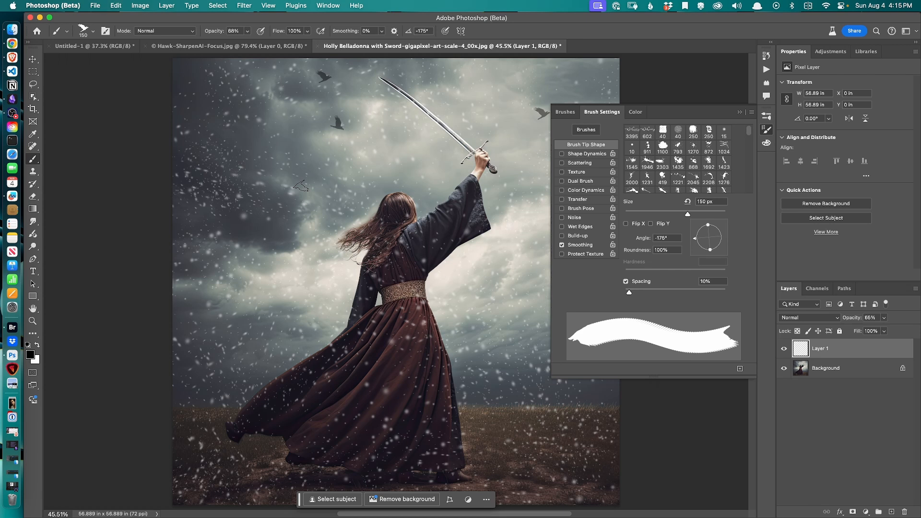
pyautogui.moveTo(727, 233); pyautogui.dragTo(729, 227)
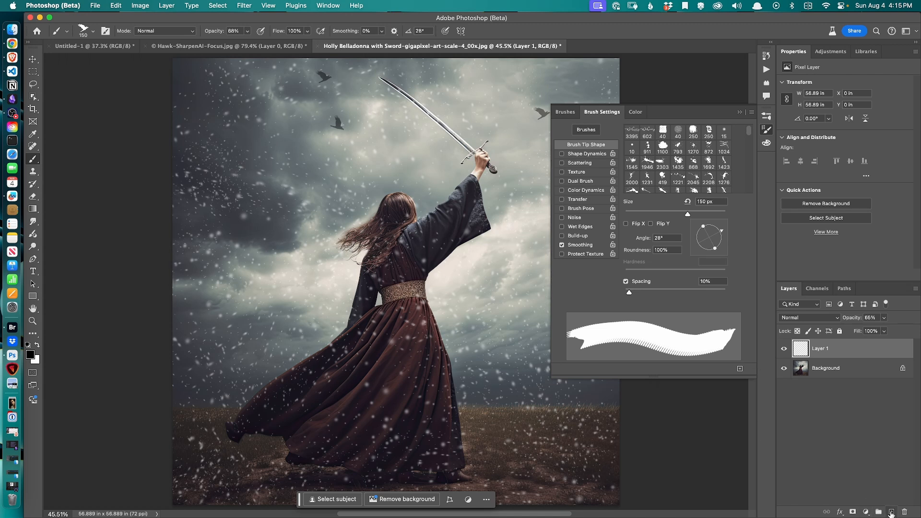
pyautogui.click(891, 511)
pyautogui.click(226, 110)
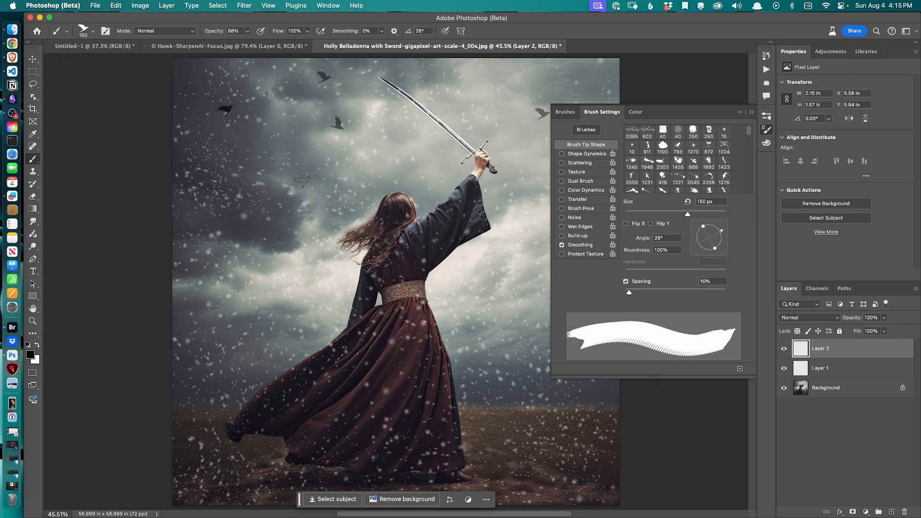
# Stamp another hawk at a -58° tip angle on the new layer, then flip that layer vertically with Free Transform
pyautogui.moveTo(722, 236); pyautogui.dragTo(746, 253)
pyautogui.click(266, 161)
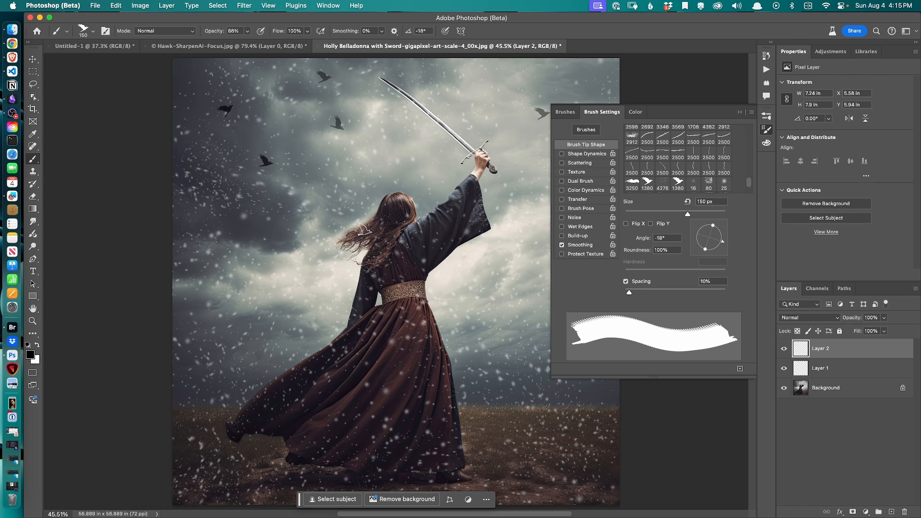
pyautogui.press('super+t')
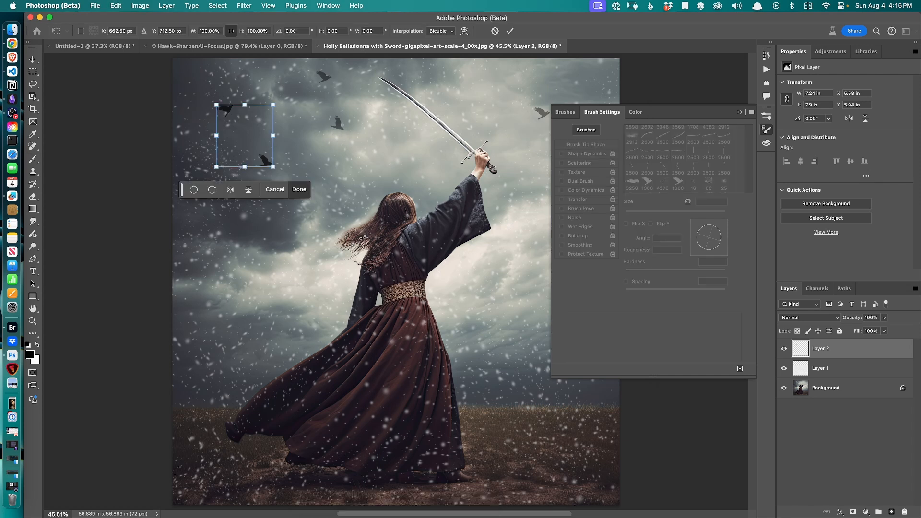
pyautogui.rightClick(271, 136)
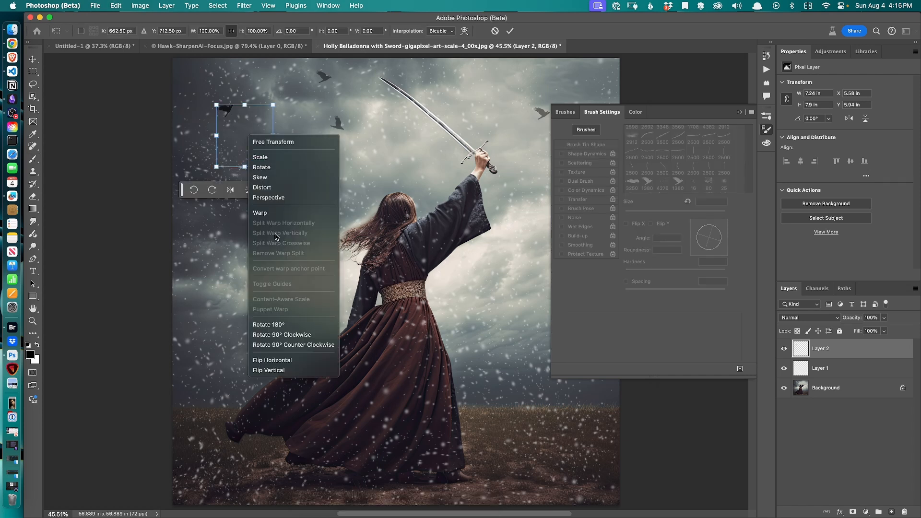
pyautogui.click(294, 361)
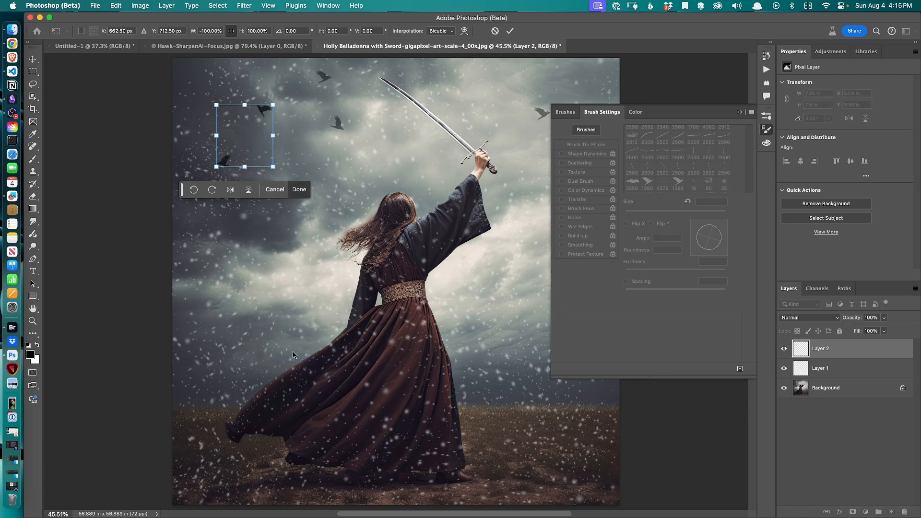
pyautogui.press('Return')
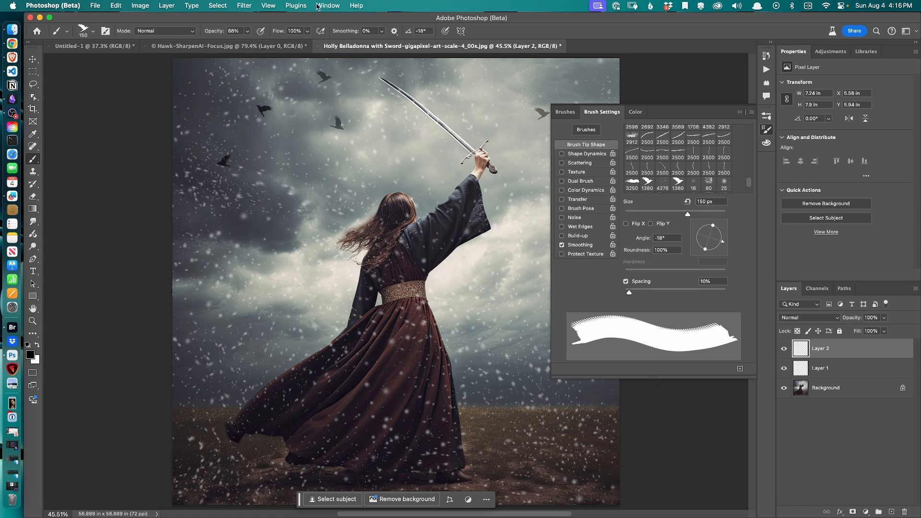
# Set the hawk layer's opacity to 70% and the snow layer's opacity to 53%
pyautogui.click(247, 32)
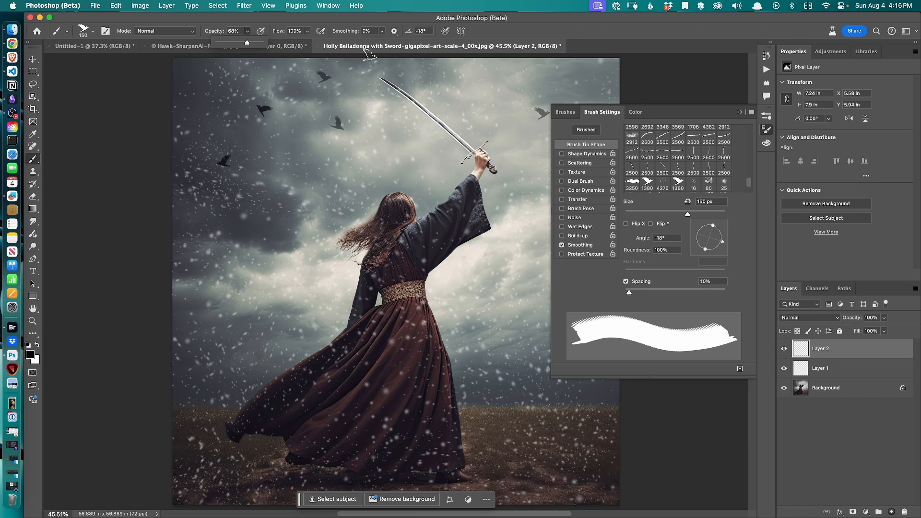
pyautogui.click(884, 320)
pyautogui.moveTo(885, 330)
pyautogui.mouseDown()
pyautogui.moveTo(859, 330)
pyautogui.moveTo(870, 331)
pyautogui.mouseUp()
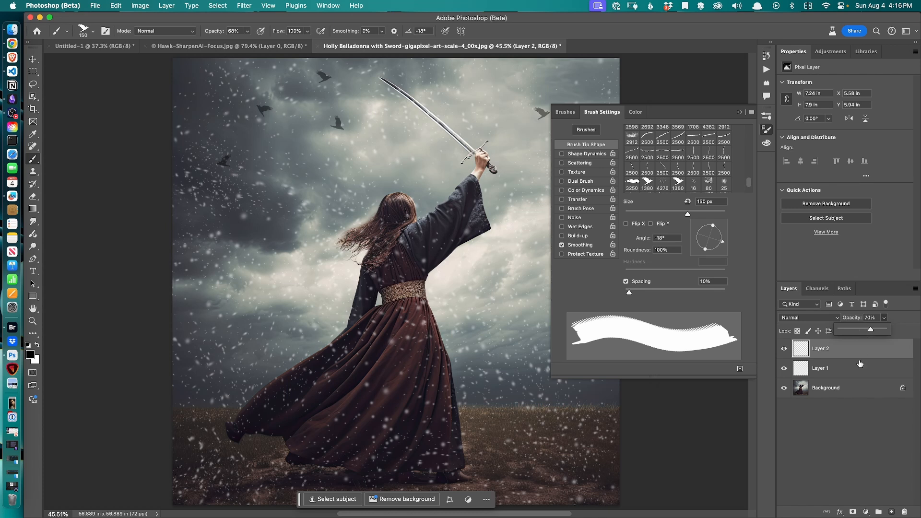
pyautogui.click(855, 374)
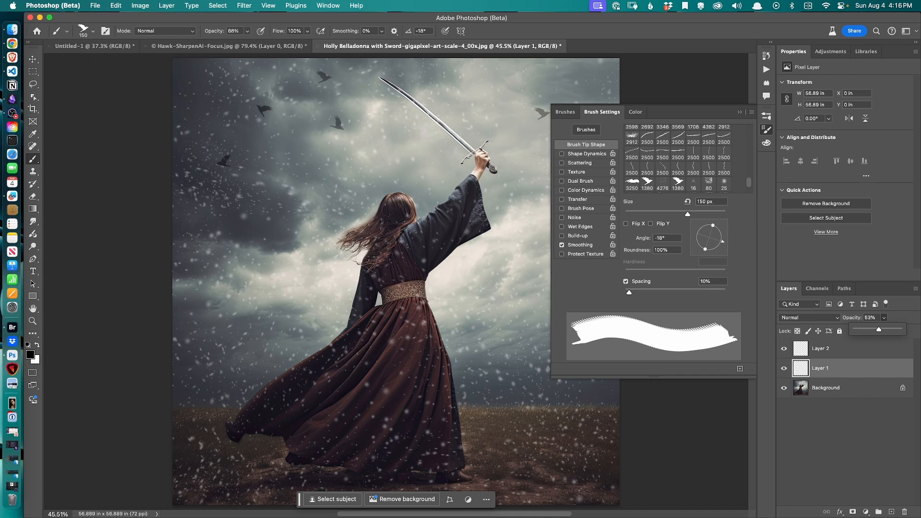
# Add a new layer above the hawk layer and reopen the Brushes panel
pyautogui.click(739, 112)
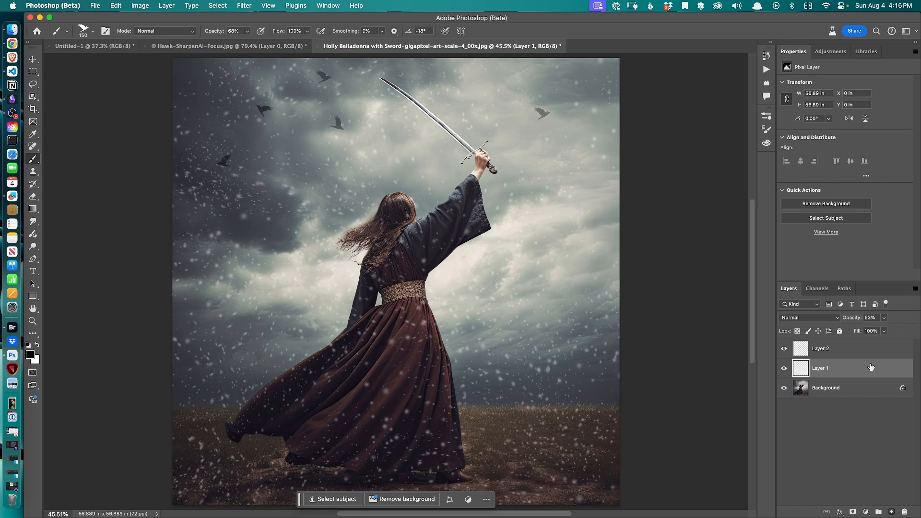
pyautogui.click(857, 353)
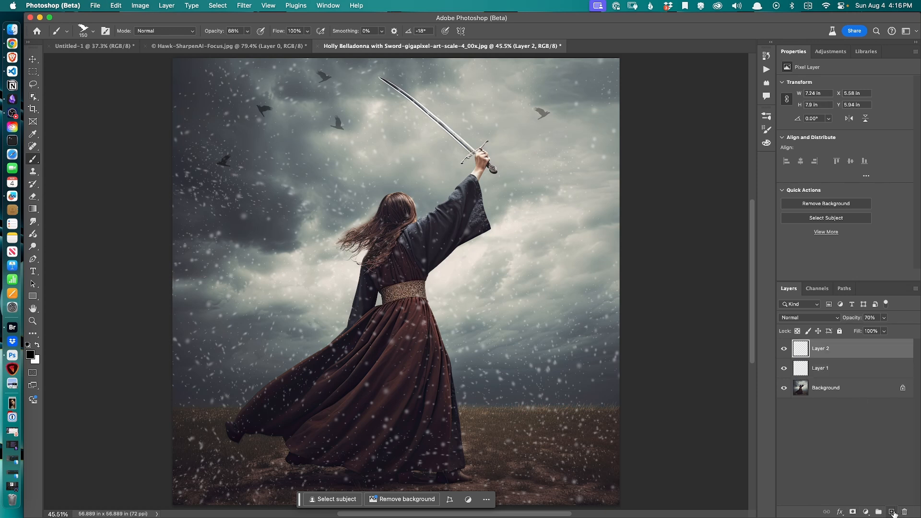
pyautogui.click(891, 512)
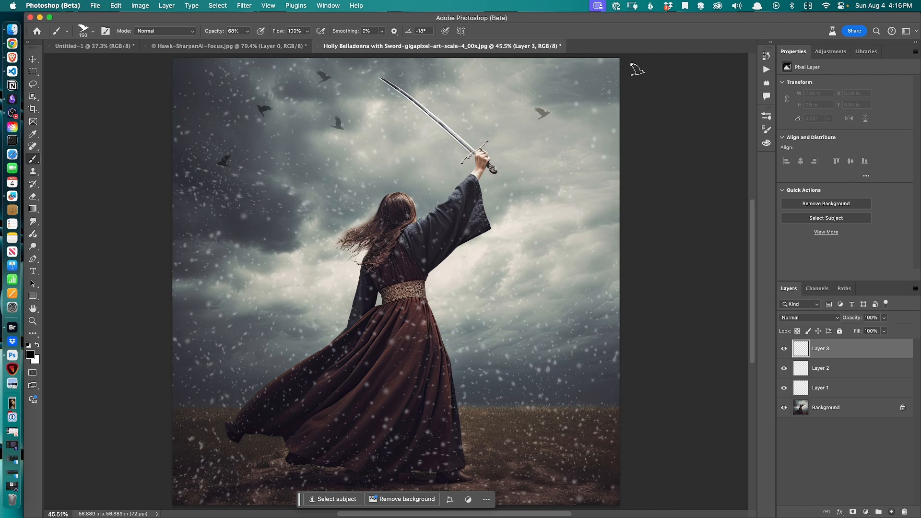
pyautogui.click(765, 115)
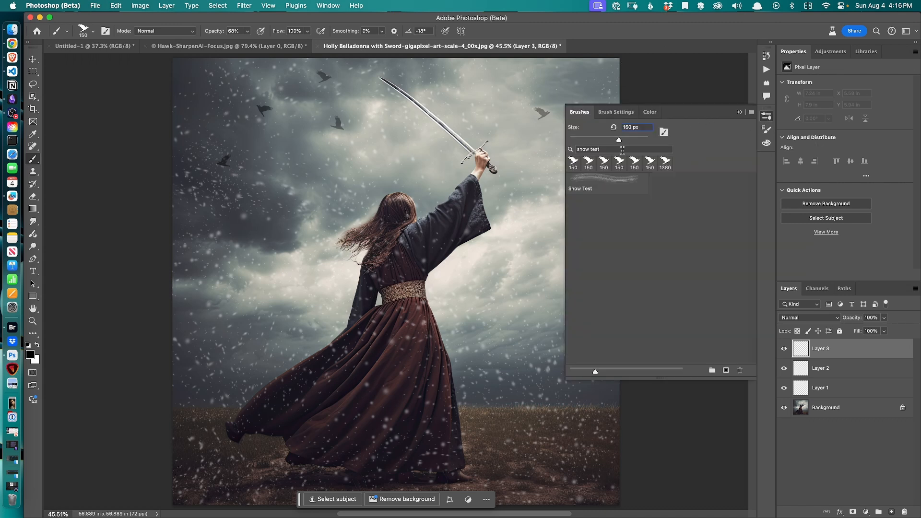
# Clear the brush search and select the Hard Round brush from General Brushes
pyautogui.moveTo(622, 149); pyautogui.dragTo(557, 185)
pyautogui.press('BackSpace')
pyautogui.click(571, 194)
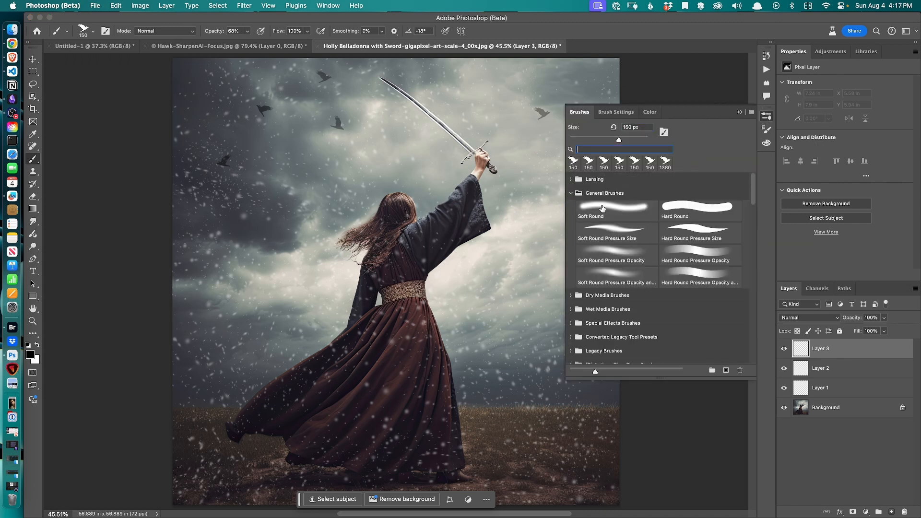
pyautogui.click(686, 208)
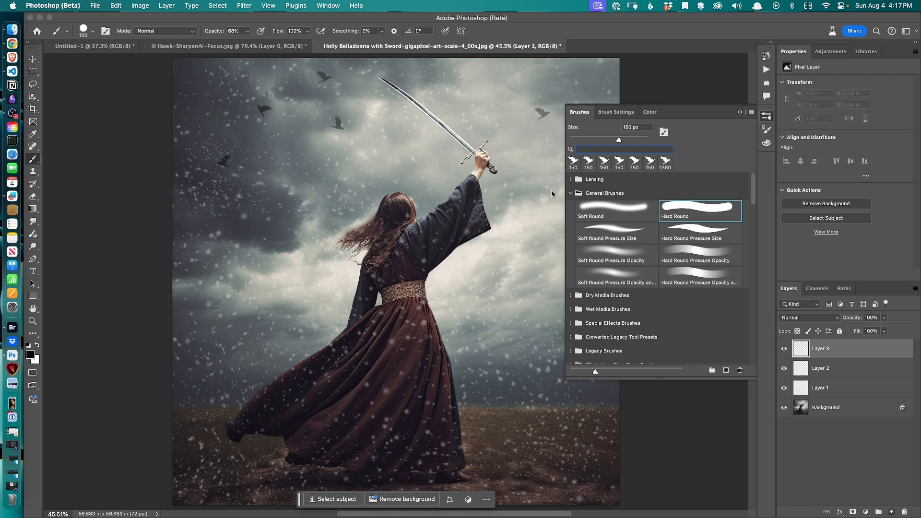
pyautogui.click(206, 416)
pyautogui.moveTo(206, 416)
pyautogui.mouseDown()
pyautogui.moveTo(223, 428)
pyautogui.moveTo(281, 421)
pyautogui.moveTo(276, 413)
pyautogui.moveTo(224, 487)
pyautogui.moveTo(271, 462)
pyautogui.moveTo(320, 471)
pyautogui.moveTo(379, 455)
pyautogui.moveTo(352, 482)
pyautogui.mouseUp()
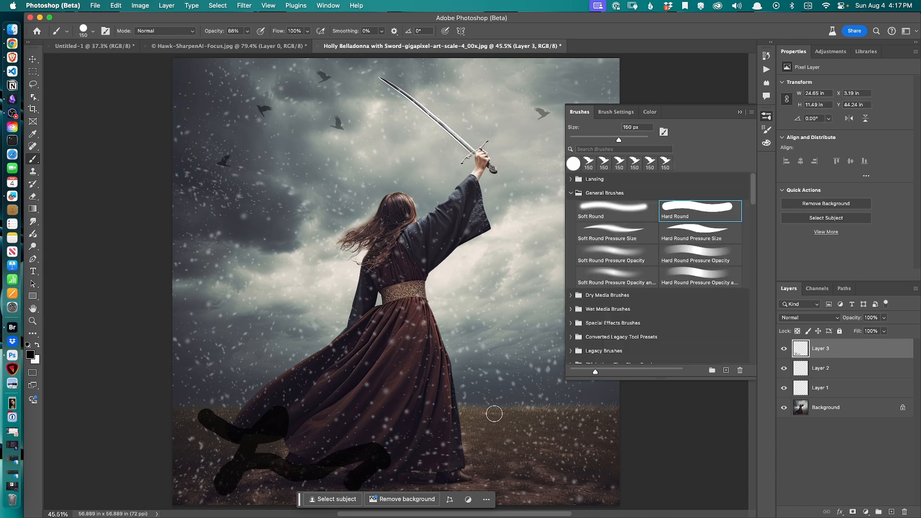
pyautogui.press('super+z')
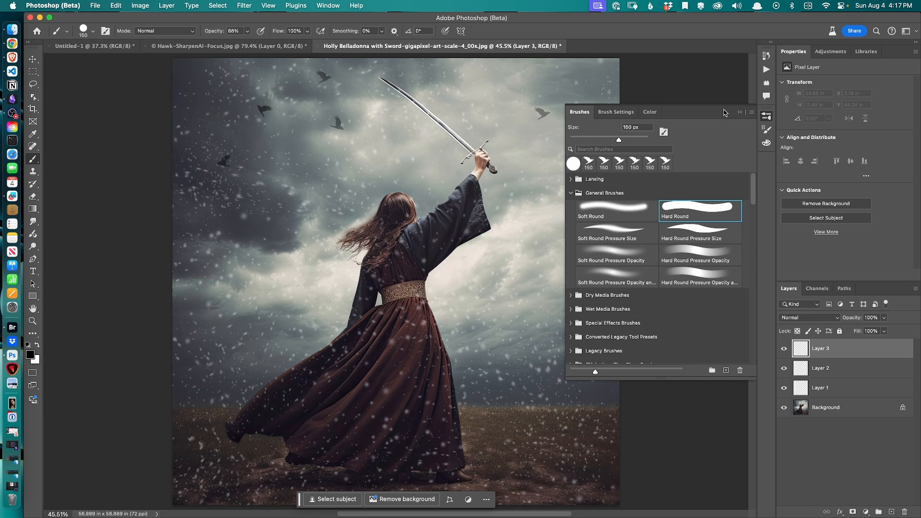
# Set the Hard Round brush size to 25 px and switch to the Untitled-1 document
pyautogui.click(740, 112)
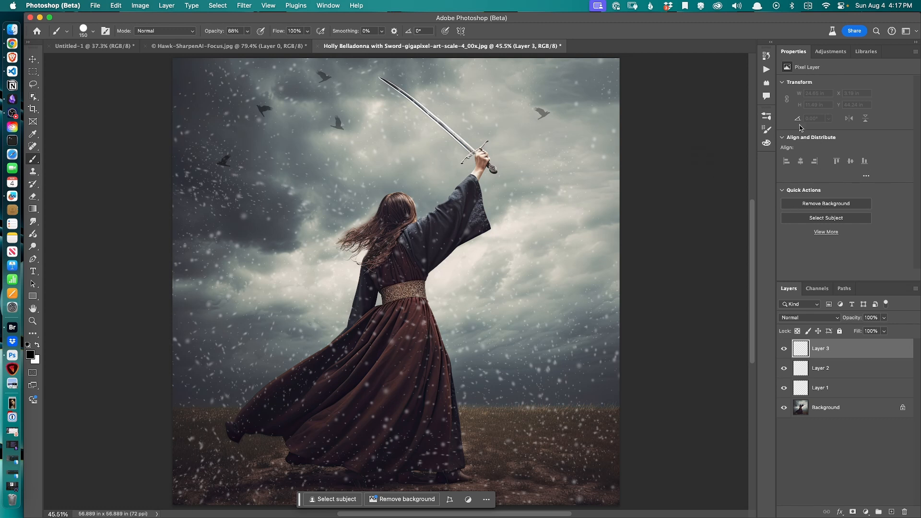
pyautogui.click(765, 120)
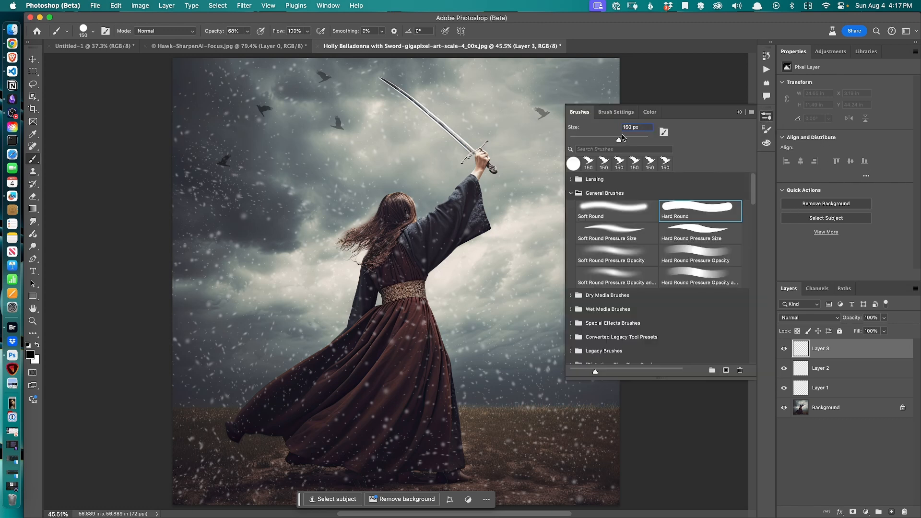
pyautogui.moveTo(620, 142); pyautogui.dragTo(591, 146)
pyautogui.moveTo(592, 143); pyautogui.dragTo(590, 144)
pyautogui.click(109, 46)
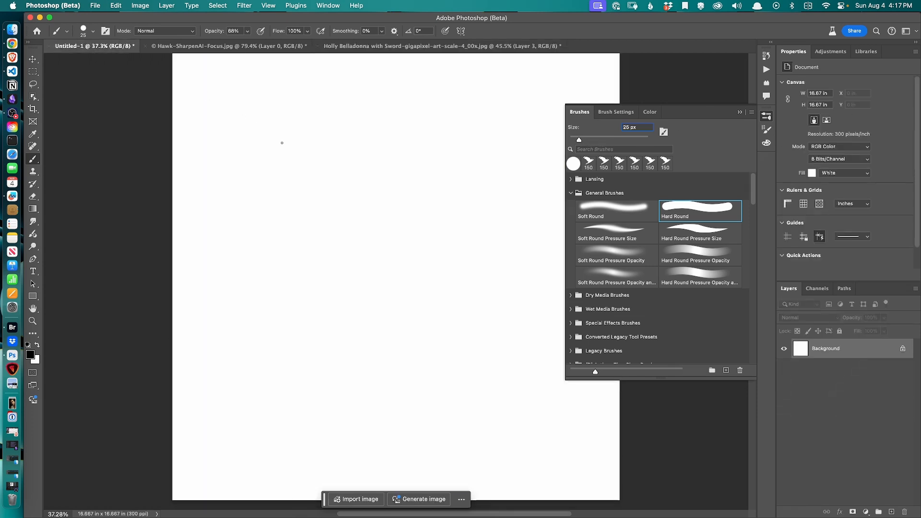
# Set the brush opacity to 100% and handwrite a signature across the middle of the blank canvas
pyautogui.click(282, 320)
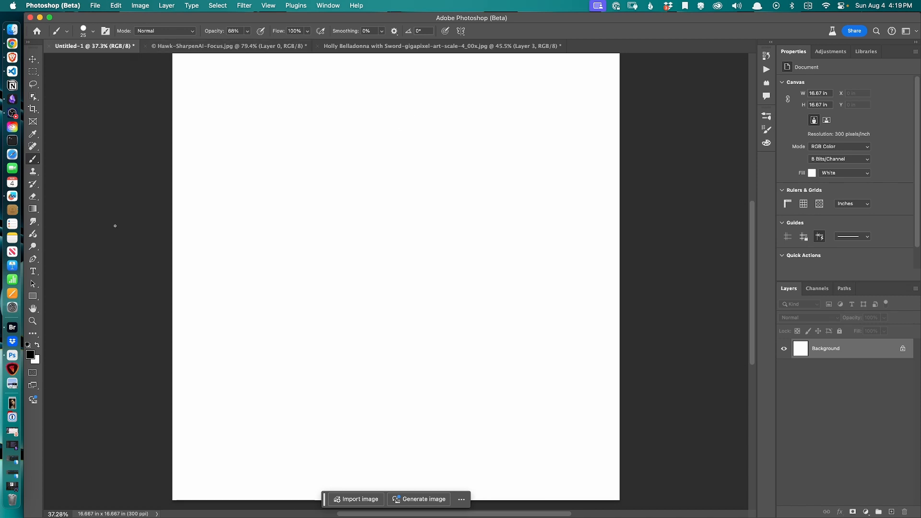
pyautogui.click(249, 33)
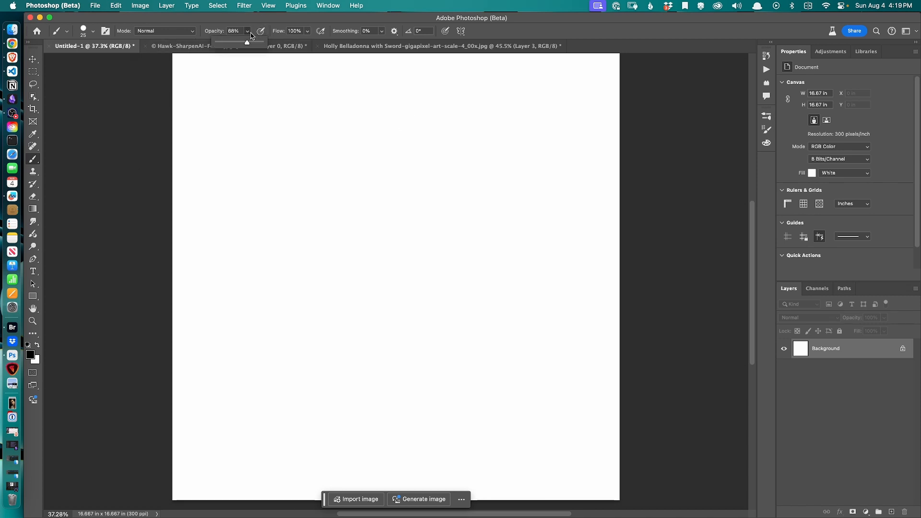
pyautogui.moveTo(248, 45); pyautogui.dragTo(271, 46)
pyautogui.moveTo(282, 236)
pyautogui.mouseDown()
pyautogui.moveTo(304, 230)
pyautogui.moveTo(300, 249)
pyautogui.moveTo(312, 252)
pyautogui.moveTo(289, 268)
pyautogui.moveTo(329, 258)
pyautogui.moveTo(321, 266)
pyautogui.moveTo(335, 229)
pyautogui.moveTo(344, 267)
pyautogui.moveTo(384, 257)
pyautogui.moveTo(420, 224)
pyautogui.mouseUp()
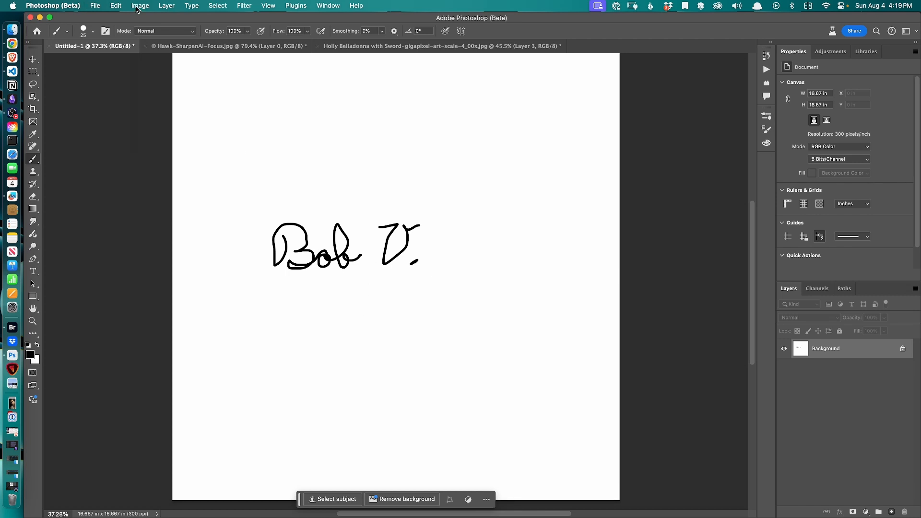
# Define the signature as a brush preset named Sig test and stamp it twice on the canvas to test it
pyautogui.click(117, 6)
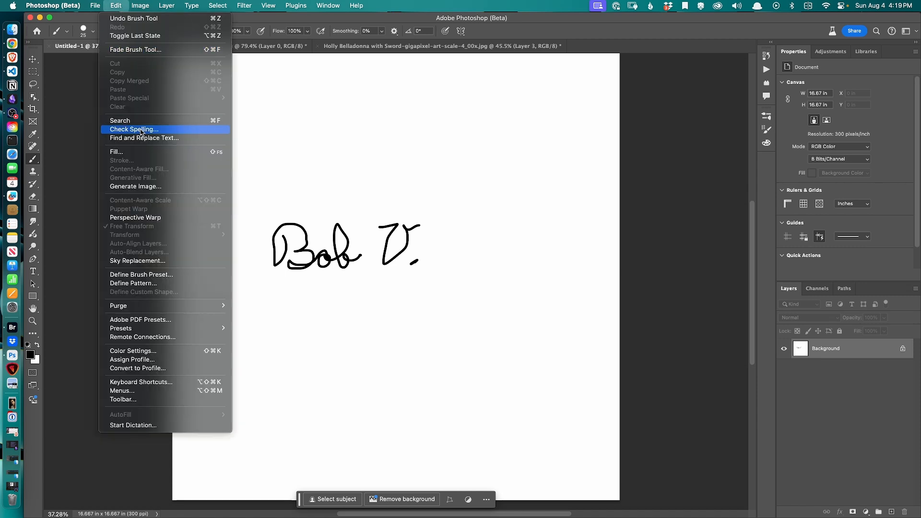
pyautogui.click(140, 275)
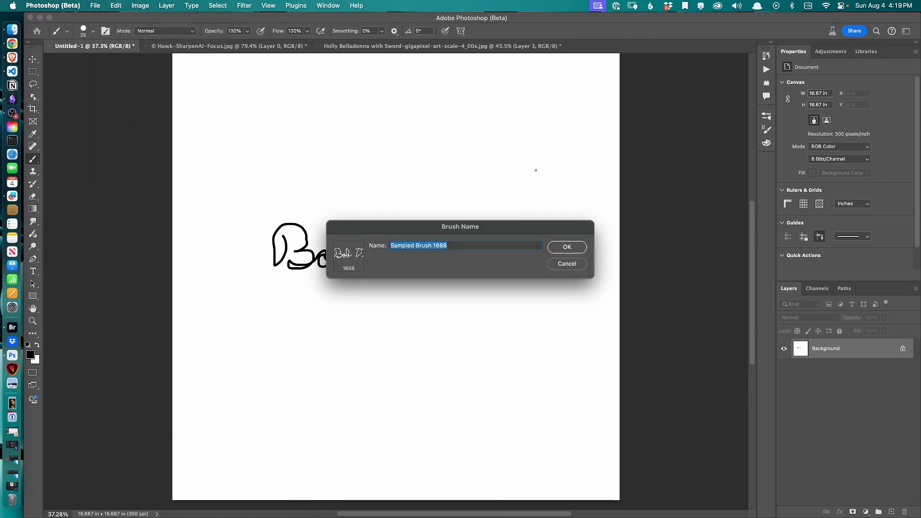
pyautogui.write('Sig test')
pyautogui.click(583, 248)
pyautogui.click(355, 367)
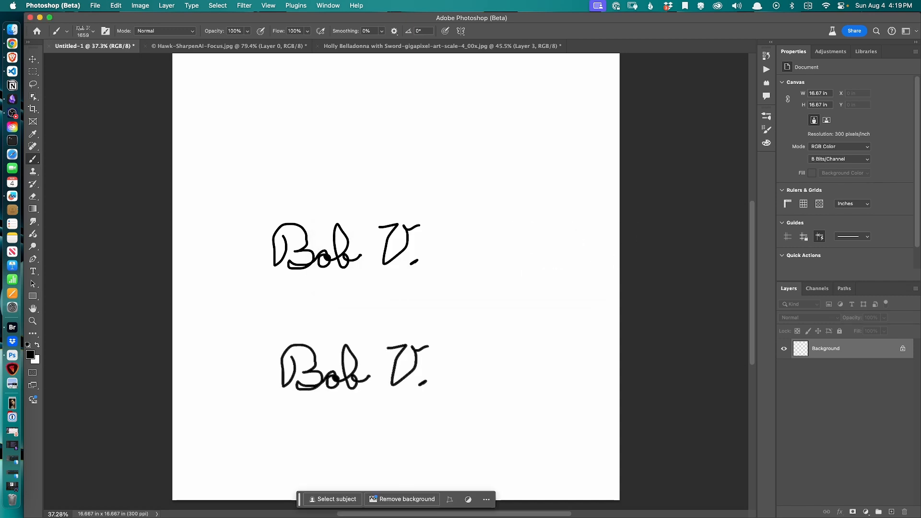
pyautogui.click(484, 302)
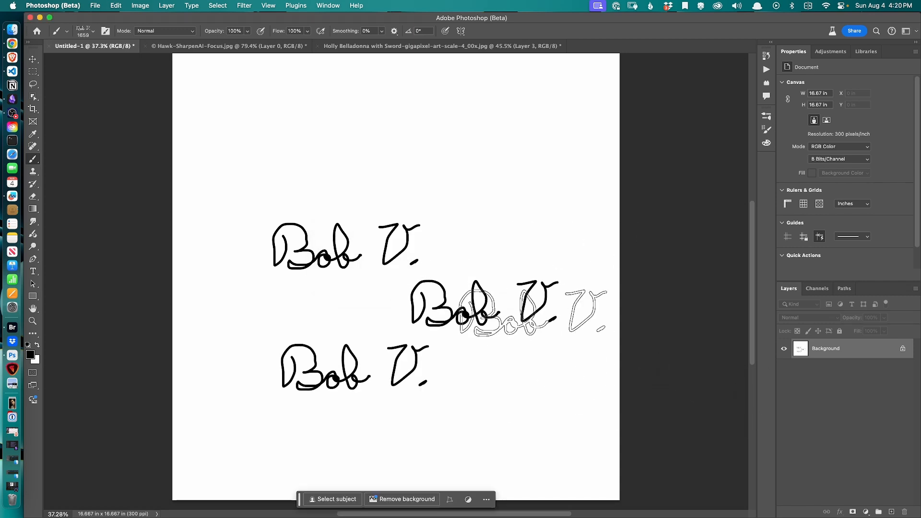
# Switch to the photo, enlarge the brush, and set the foreground colour to gold b49105
pyautogui.click(413, 47)
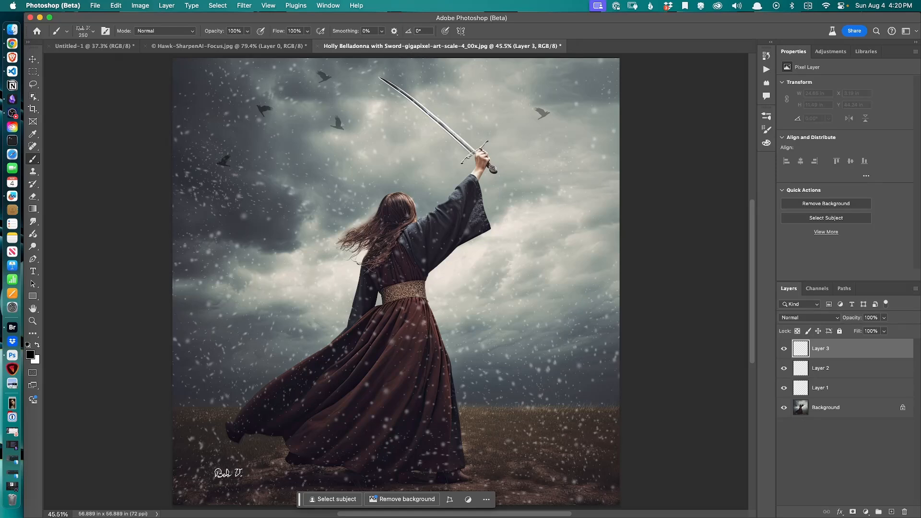
pyautogui.press(']')
pyautogui.click(29, 355)
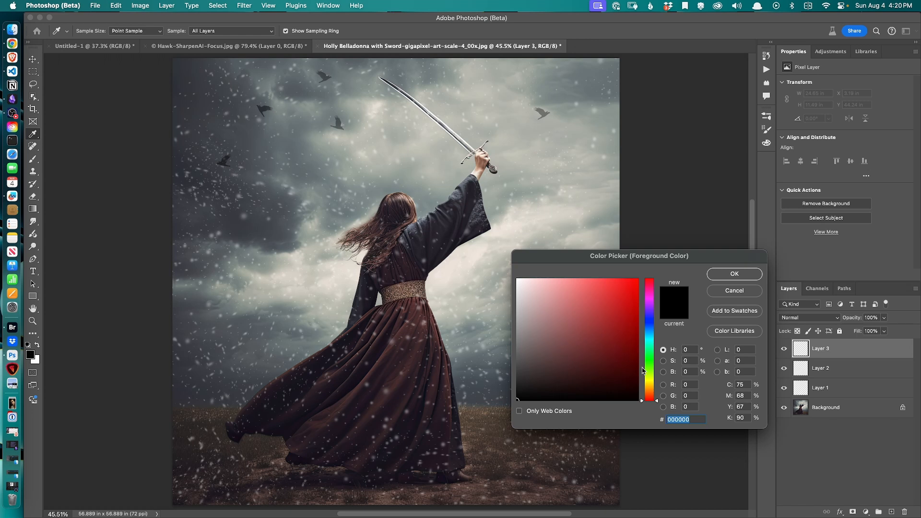
pyautogui.click(651, 382)
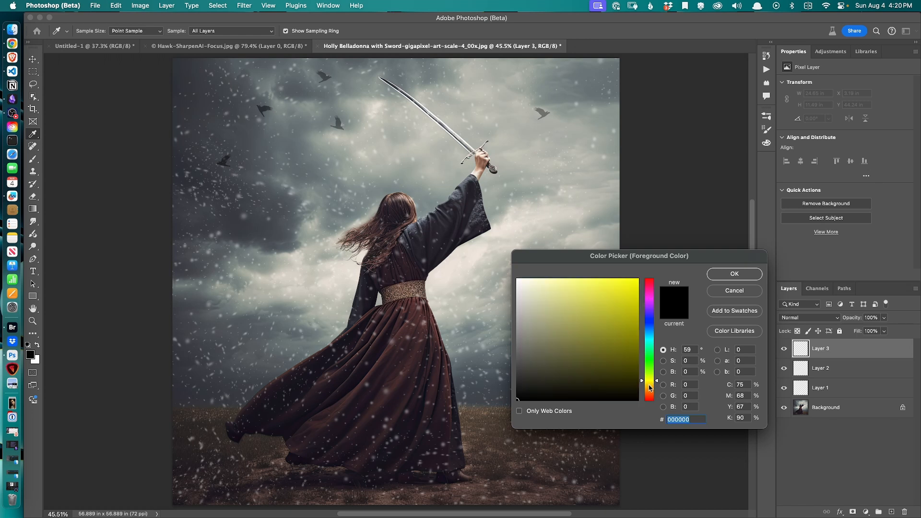
pyautogui.click(649, 385)
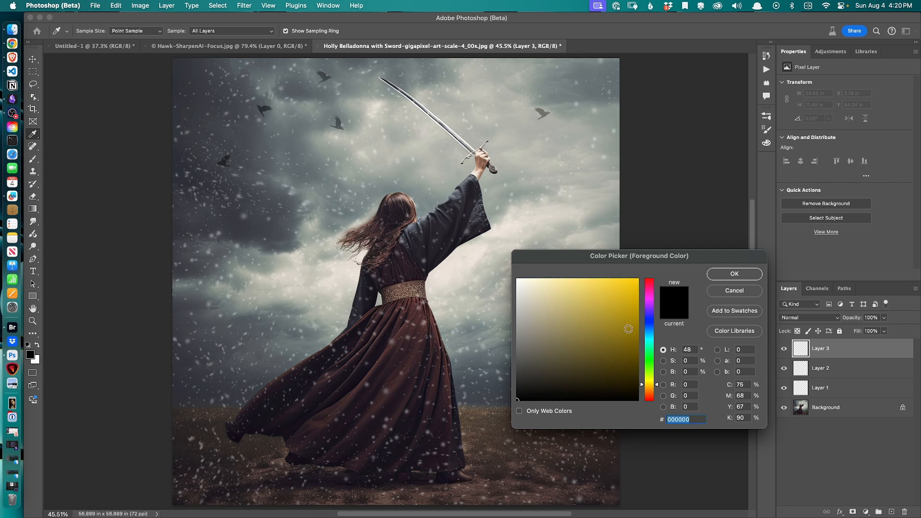
pyautogui.click(634, 314)
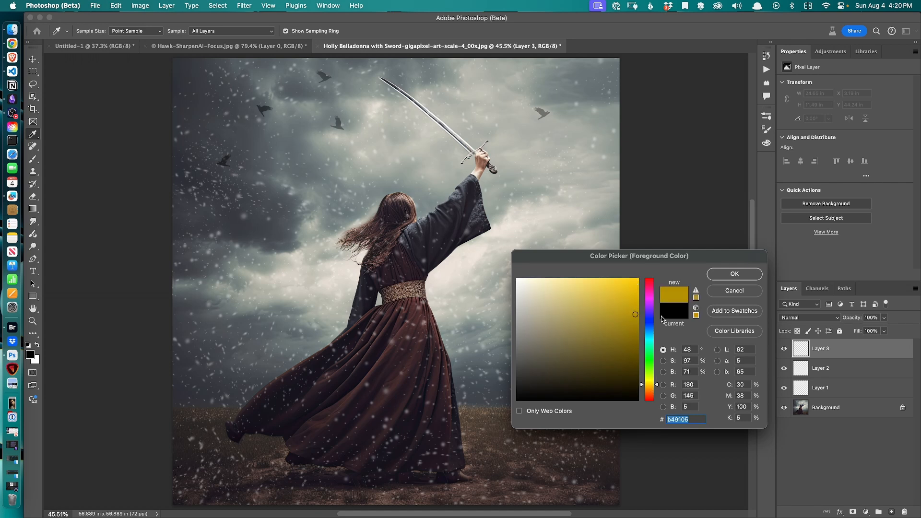
pyautogui.click(726, 277)
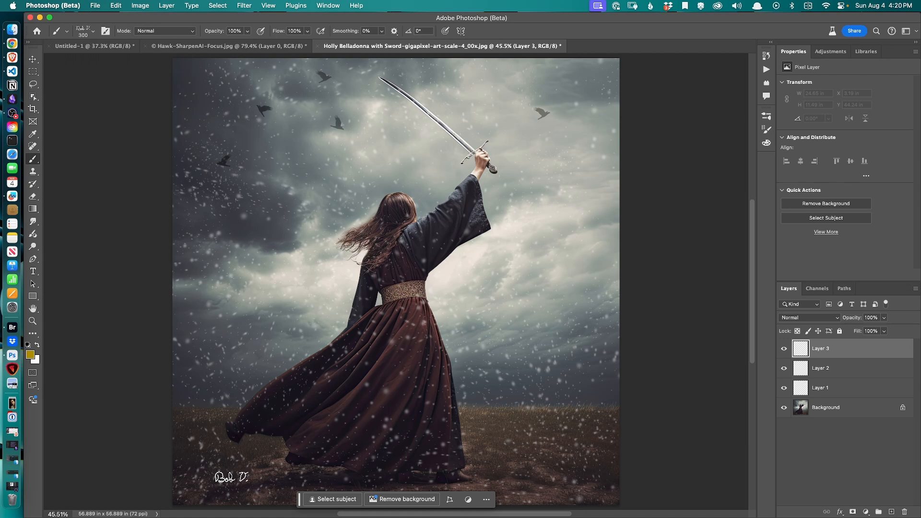
# Stamp the gold signature in the photo's lower-left corner at an 800 px brush size
pyautogui.click(231, 477)
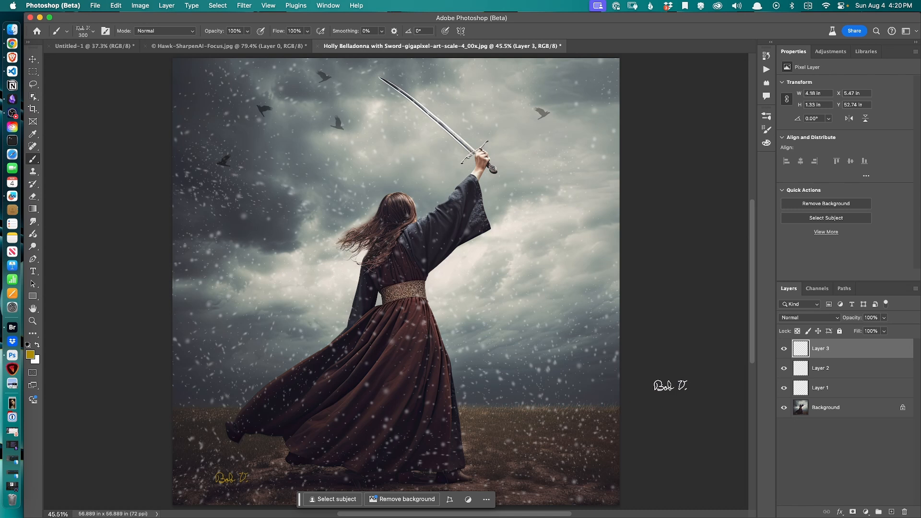
pyautogui.press('super+z')
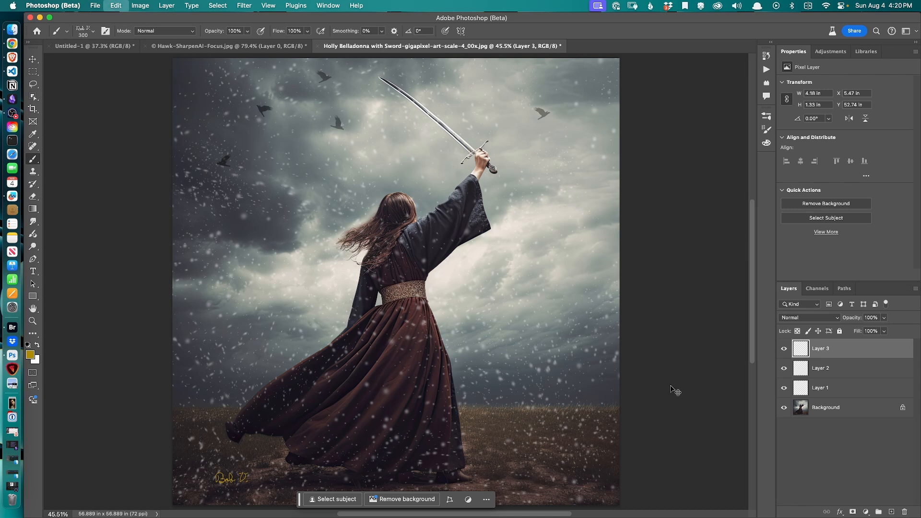
pyautogui.press(']')
pyautogui.press(']')
pyautogui.press(']')
pyautogui.press(']')
pyautogui.press(']')
pyautogui.press(']')
pyautogui.press(']')
pyautogui.click(241, 480)
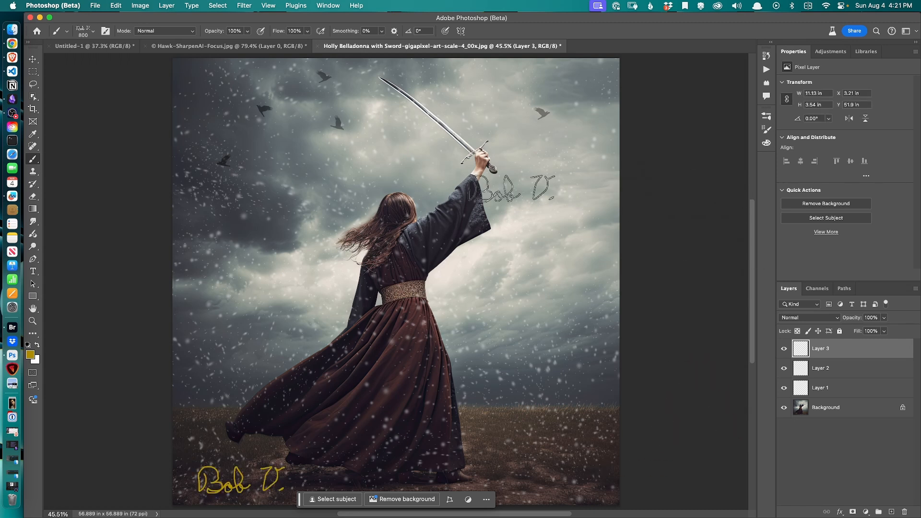
# Switch to the Untitled-1 document, clear it, and fill the canvas with the gold colour using the Paint Bucket
pyautogui.click(97, 53)
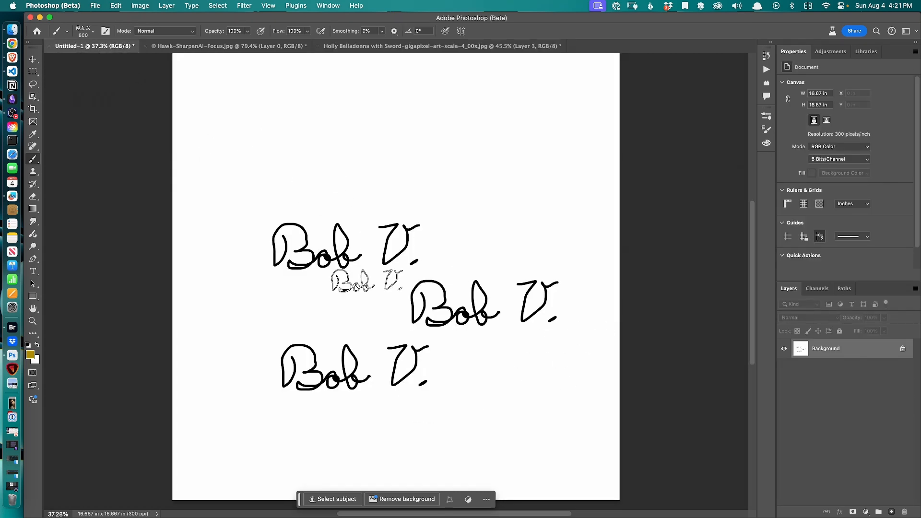
pyautogui.press('super+BackSpace')
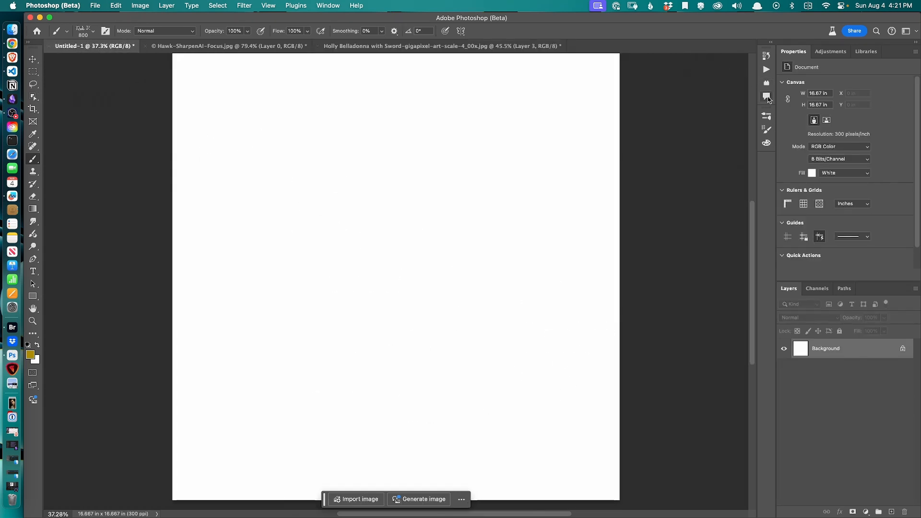
pyautogui.click(766, 116)
pyautogui.click(615, 167)
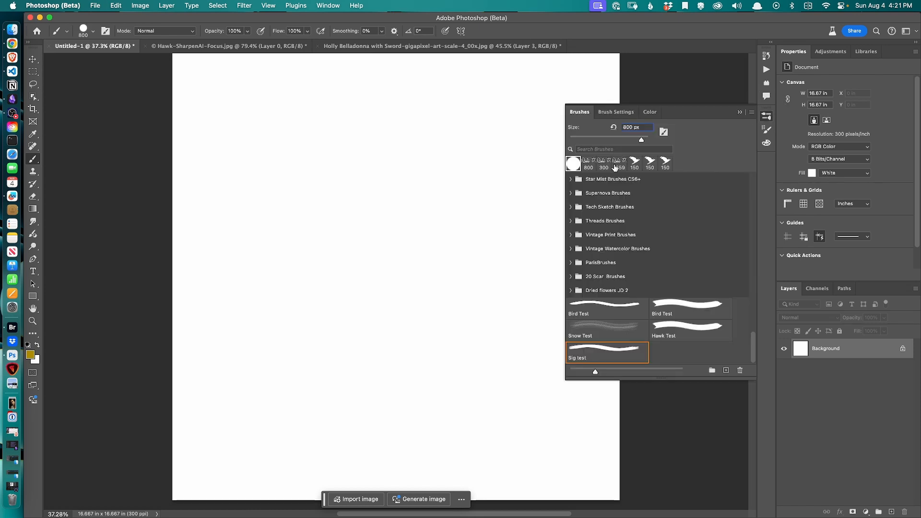
pyautogui.click(739, 111)
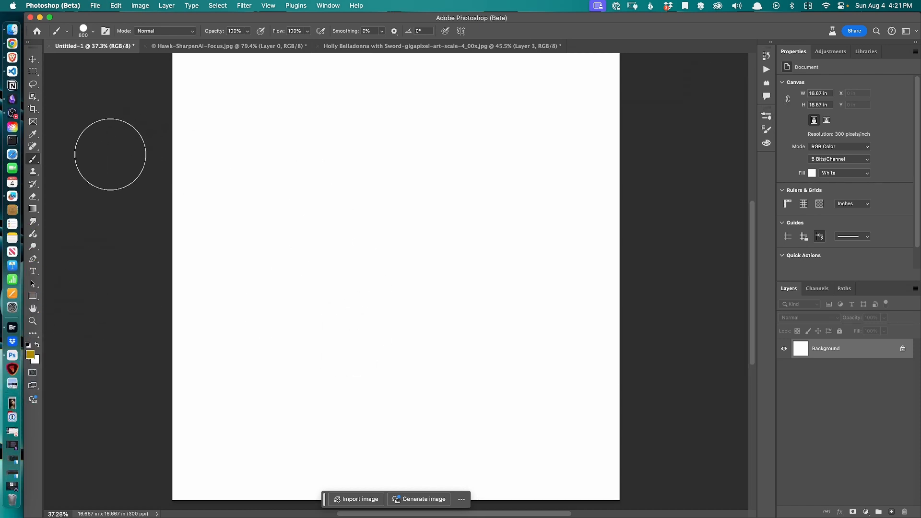
pyautogui.hotkey('shift', 'g')
pyautogui.click(246, 220)
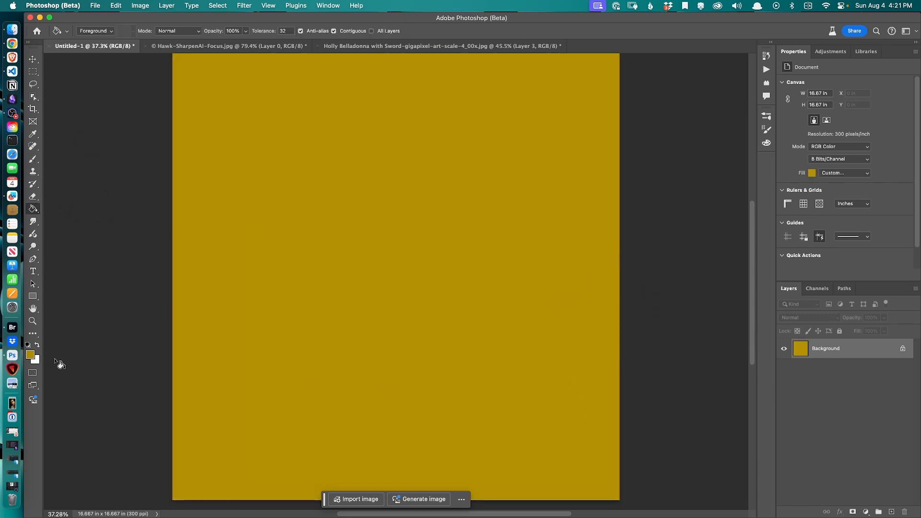
# Reset the default black and white colours and paint a large rough black square outline across the canvas
pyautogui.click(27, 345)
pyautogui.press('b')
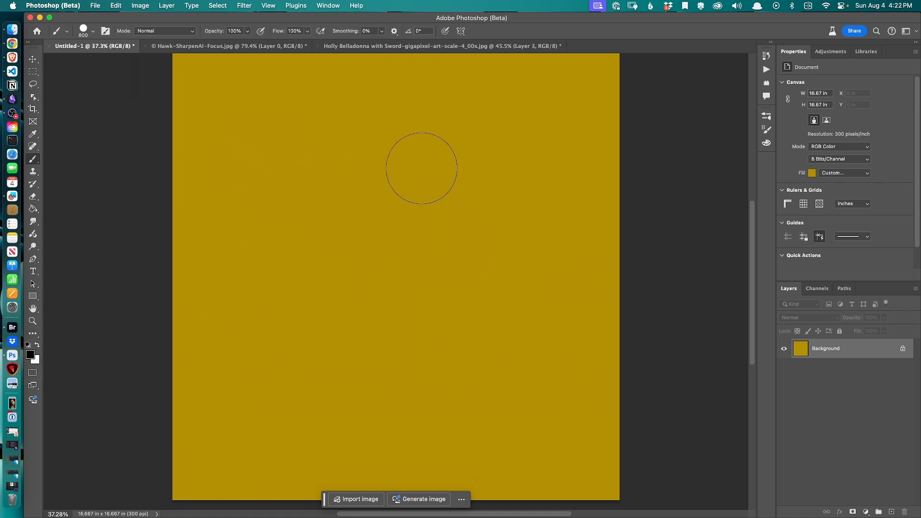
pyautogui.moveTo(438, 179)
pyautogui.mouseDown()
pyautogui.moveTo(402, 163)
pyautogui.moveTo(339, 158)
pyautogui.moveTo(255, 168)
pyautogui.moveTo(239, 205)
pyautogui.moveTo(253, 405)
pyautogui.moveTo(348, 435)
pyautogui.moveTo(409, 440)
pyautogui.moveTo(588, 416)
pyautogui.moveTo(589, 286)
pyautogui.moveTo(552, 165)
pyautogui.moveTo(408, 181)
pyautogui.mouseUp()
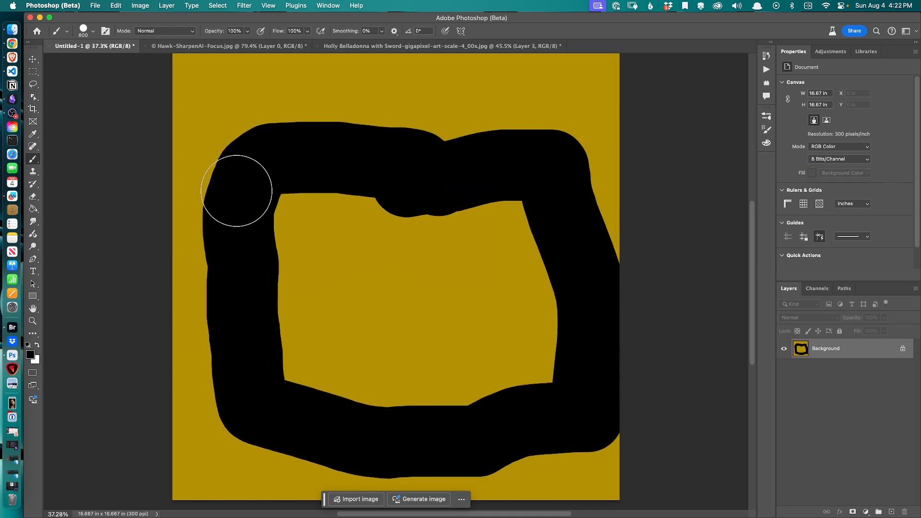
# Define the canvas as a brush preset named Square and clear the canvas to white
pyautogui.click(95, 6)
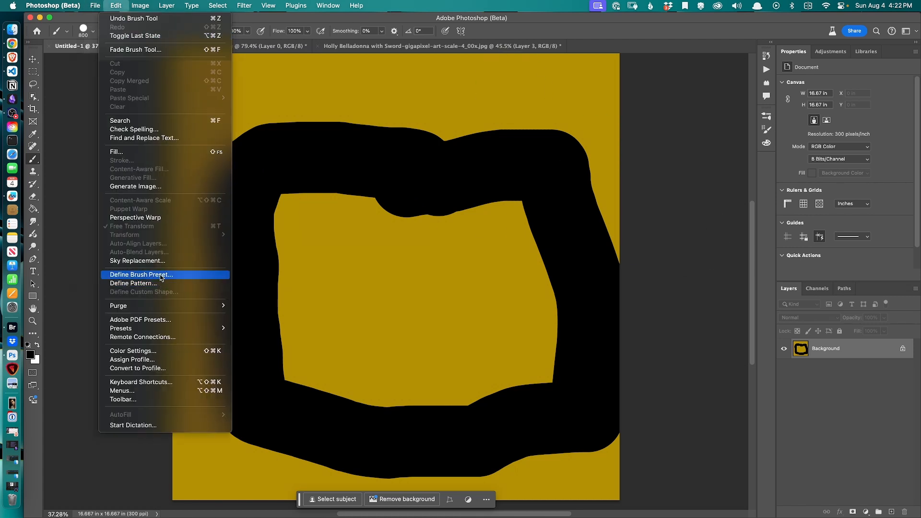
pyautogui.click(155, 272)
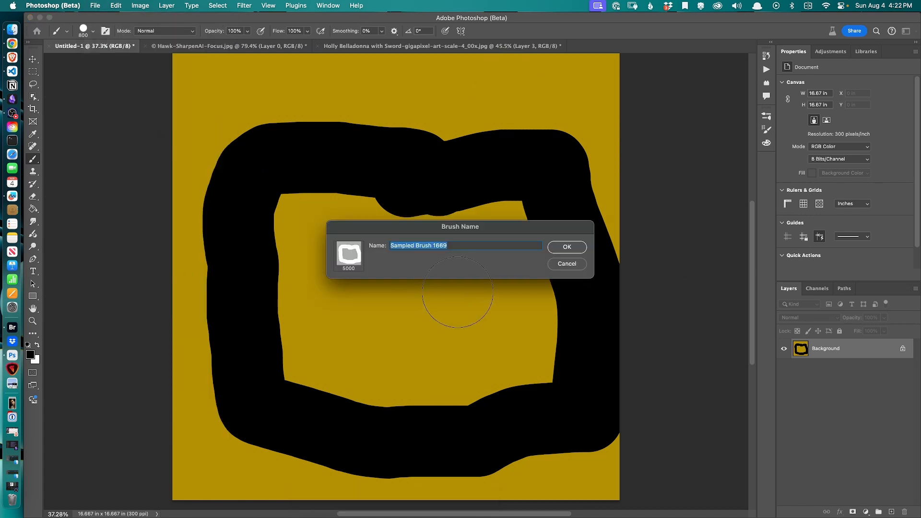
pyautogui.write('Dwus')
pyautogui.press('BackSpace')
pyautogui.press('BackSpace')
pyautogui.press('BackSpace')
pyautogui.press('BackSpace')
pyautogui.write('Square')
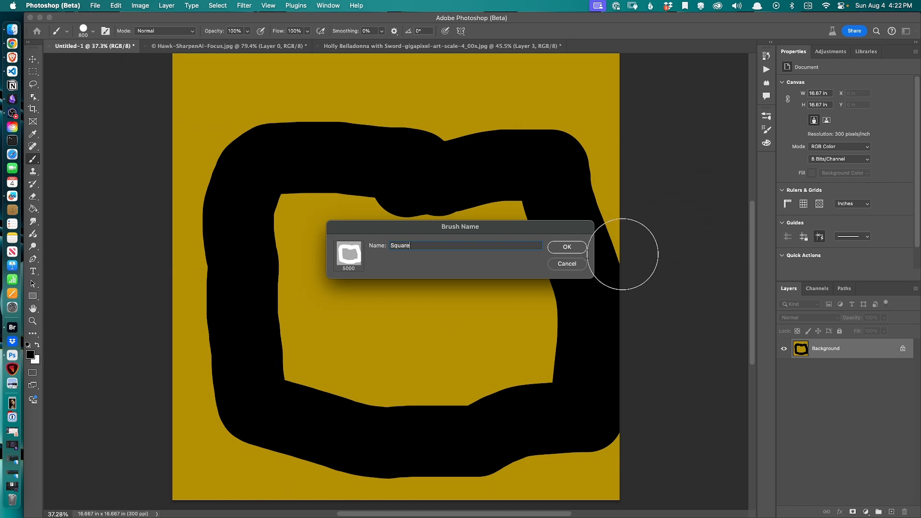
pyautogui.click(567, 247)
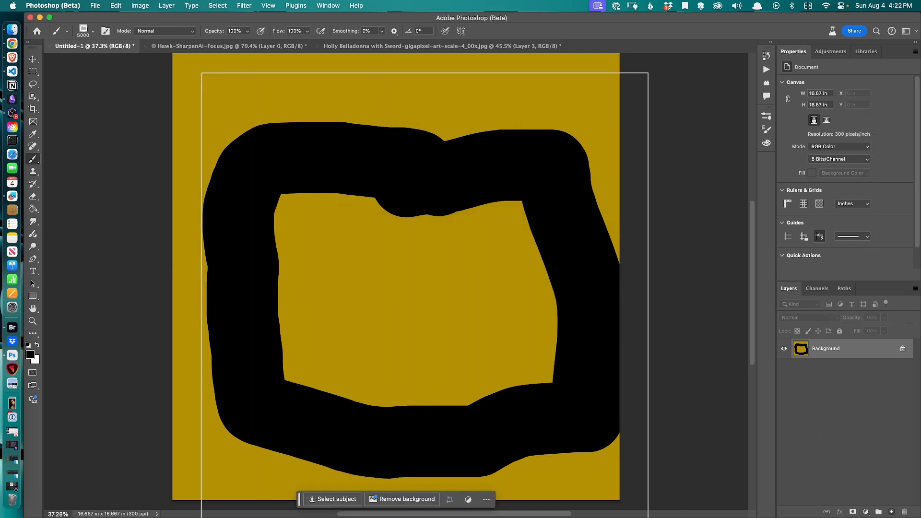
pyautogui.press('super+BackSpace')
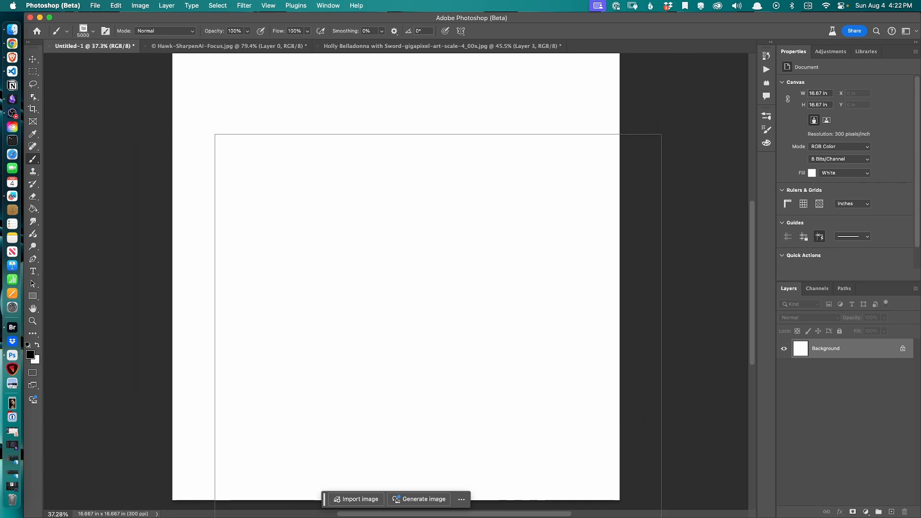
# Shrink the Square brush to 1800 px and stamp three overlapping square outlines across the blank canvas
pyautogui.press('[')
pyautogui.press('[')
pyautogui.press('[')
pyautogui.press('[')
pyautogui.press('[')
pyautogui.press('[')
pyautogui.press('[')
pyautogui.press('[')
pyautogui.press('[')
pyautogui.press('[')
pyautogui.press('[')
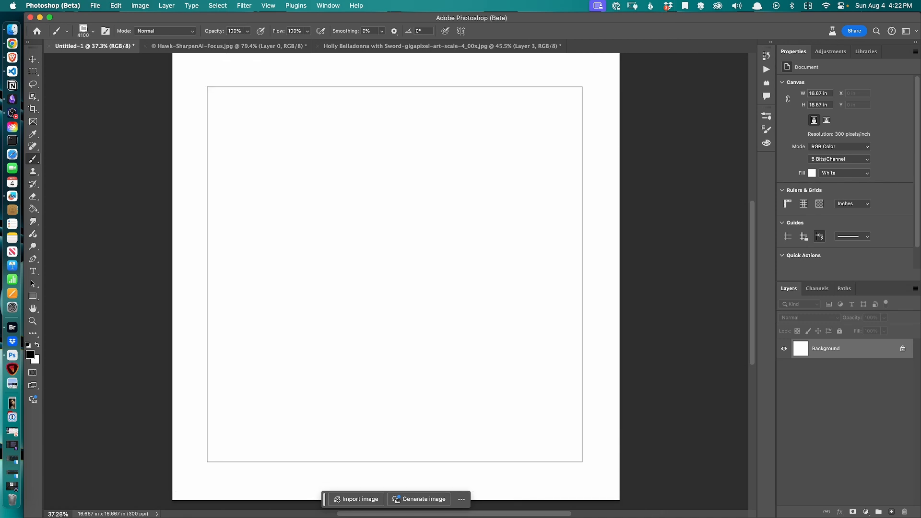
pyautogui.press('[')
pyautogui.press('[')
pyautogui.press('[')
pyautogui.press('[')
pyautogui.press('[')
pyautogui.press('[')
pyautogui.press('[')
pyautogui.press('[')
pyautogui.press('[')
pyautogui.press('[')
pyautogui.press('[')
pyautogui.press('[')
pyautogui.press('[')
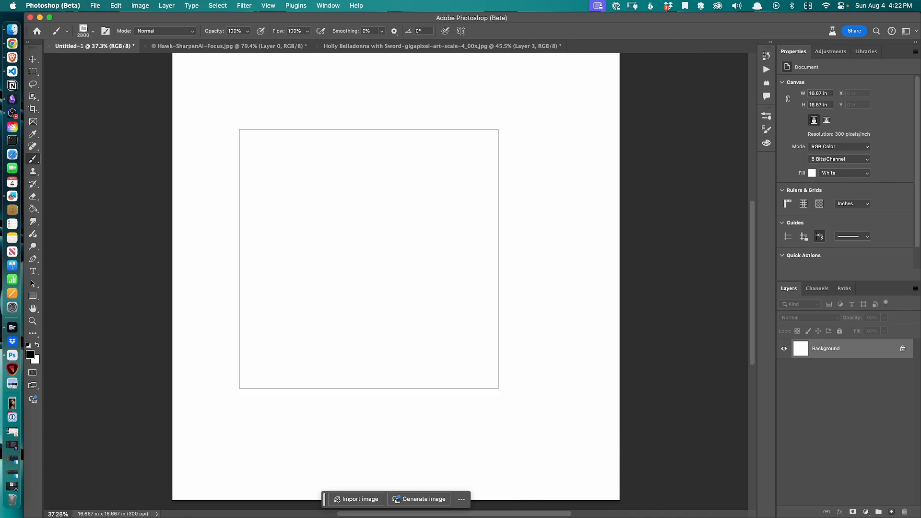
pyautogui.press('[')
pyautogui.press('[')
pyautogui.press('[')
pyautogui.press('[')
pyautogui.press('[')
pyautogui.press('[')
pyautogui.press('[')
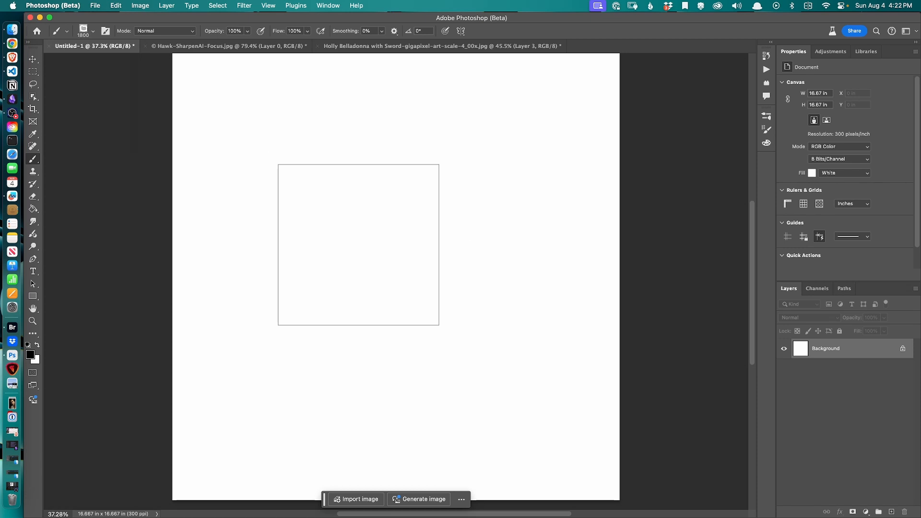
pyautogui.click(310, 161)
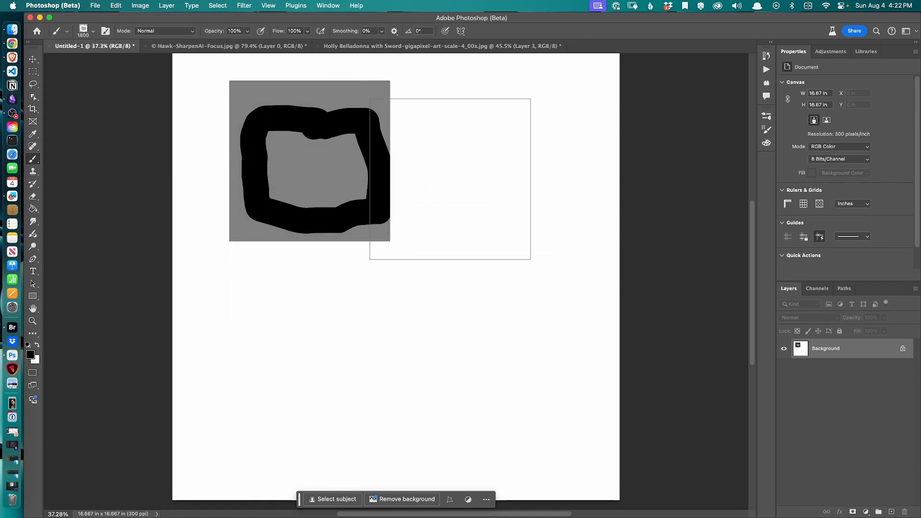
pyautogui.click(414, 128)
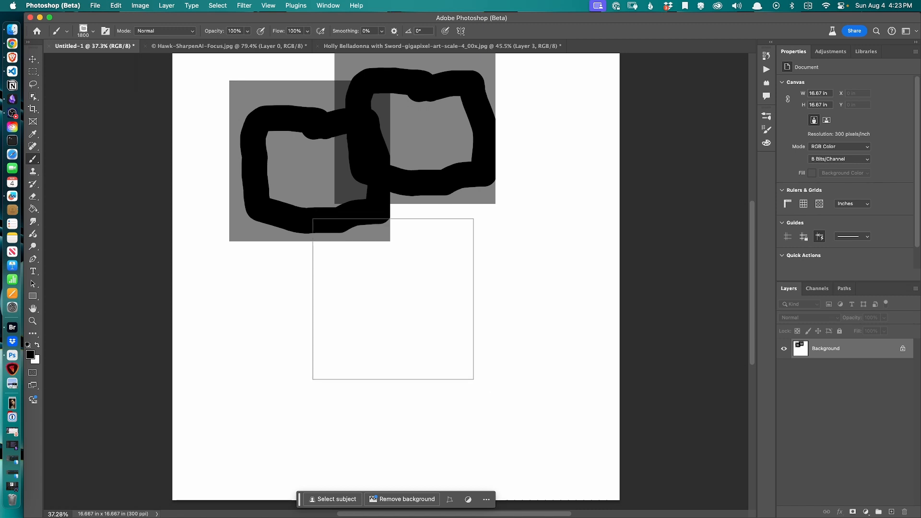
pyautogui.click(396, 290)
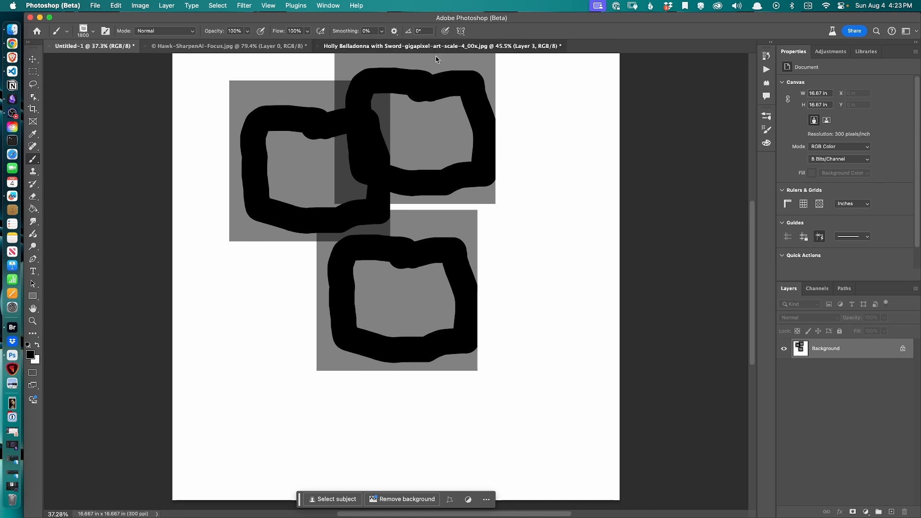
# Switch to the Holly Belladonna photo and stamp two overlapping square outlines on Layer 3 around the figure
pyautogui.click(464, 47)
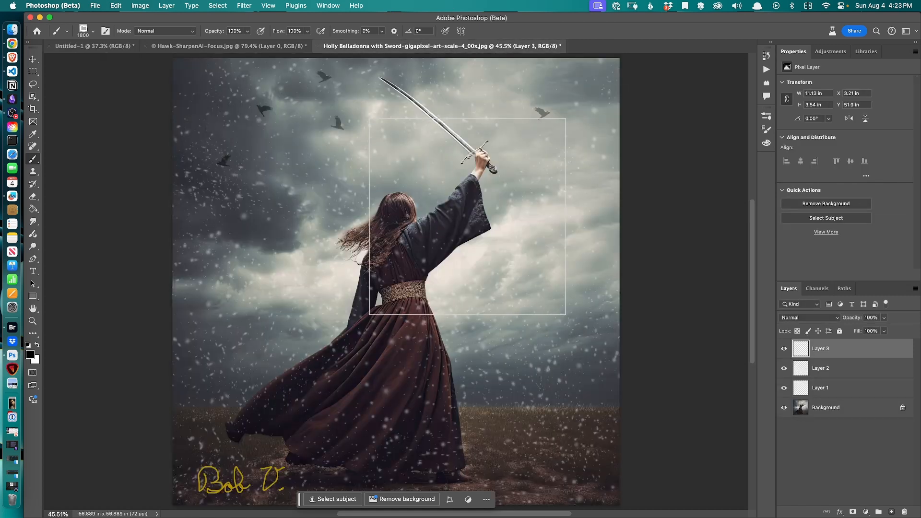
pyautogui.click(460, 219)
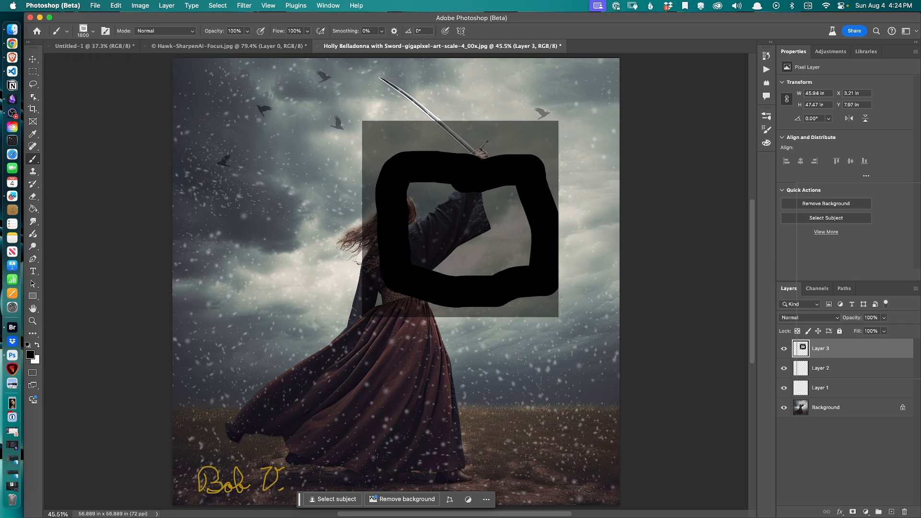
pyautogui.click(344, 306)
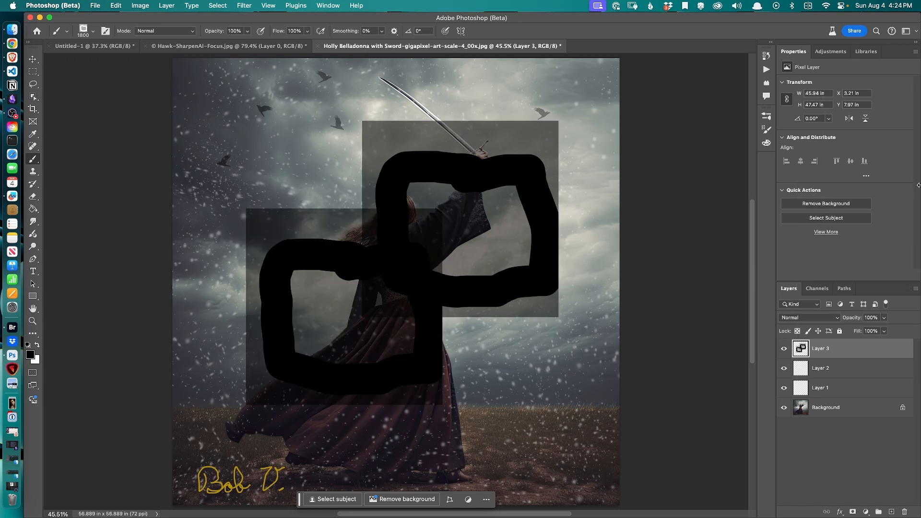